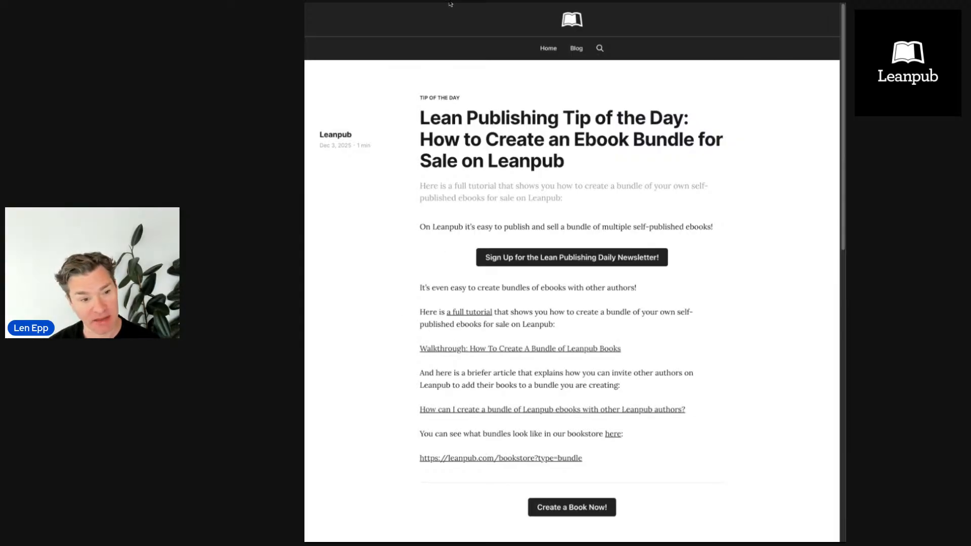
- Look through the walkthrough on creating a bundle of Leanpub books and open the help article about bundles with other authors
{"action": "key", "text": "ctrl+Tab"}
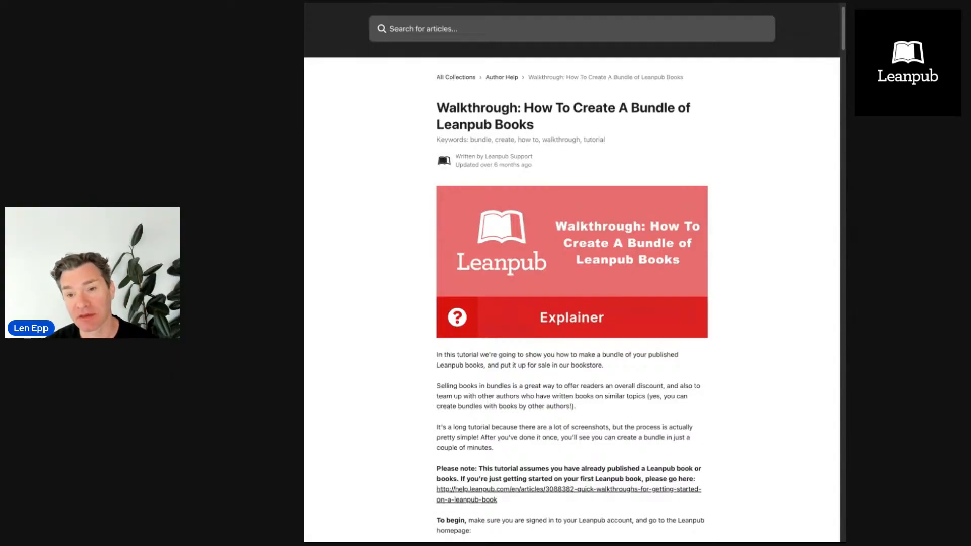
{"action": "scroll", "coordinate": [462, 308], "scroll_direction": "down", "scroll_amount": 7}
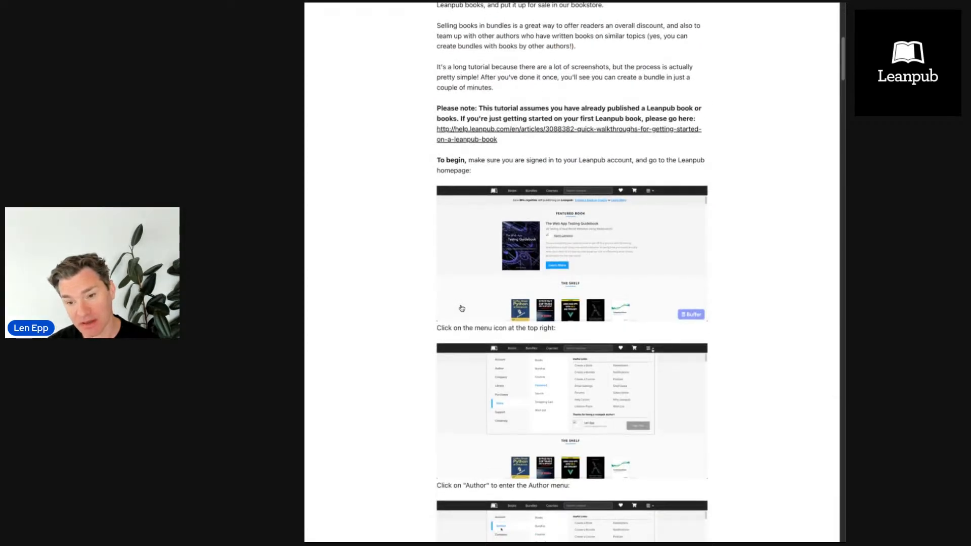
{"action": "scroll", "coordinate": [462, 308], "scroll_direction": "down", "scroll_amount": 20}
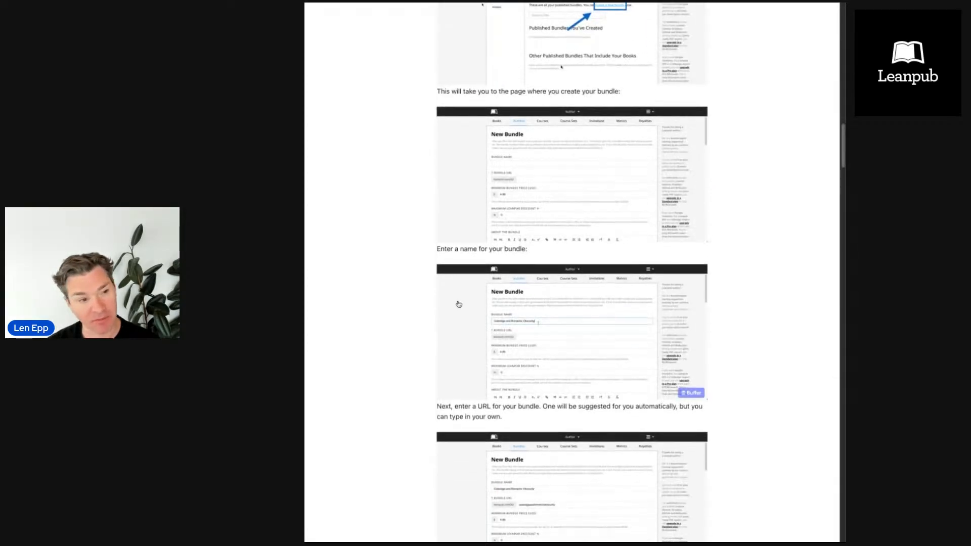
{"action": "scroll", "coordinate": [462, 299], "scroll_direction": "down", "scroll_amount": 12}
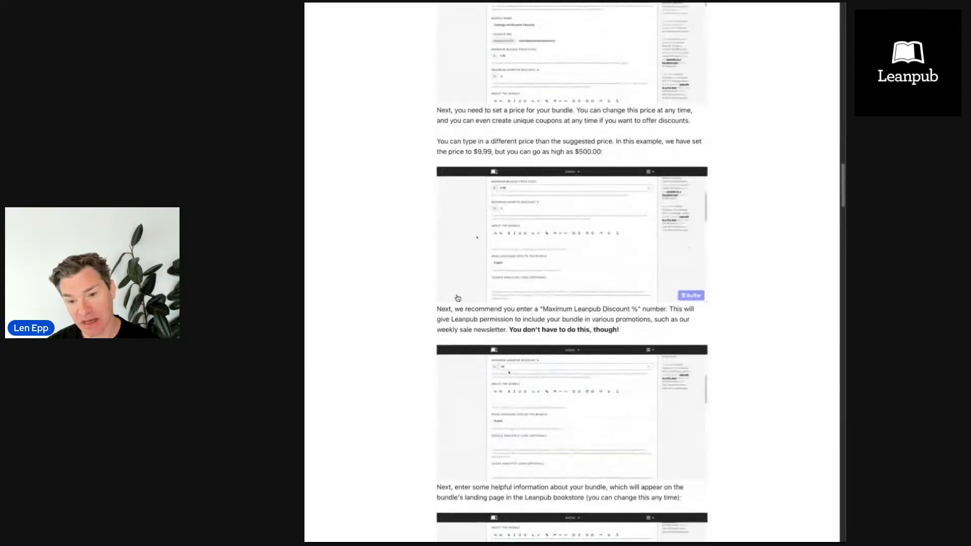
{"action": "scroll", "coordinate": [457, 292], "scroll_direction": "down", "scroll_amount": 14}
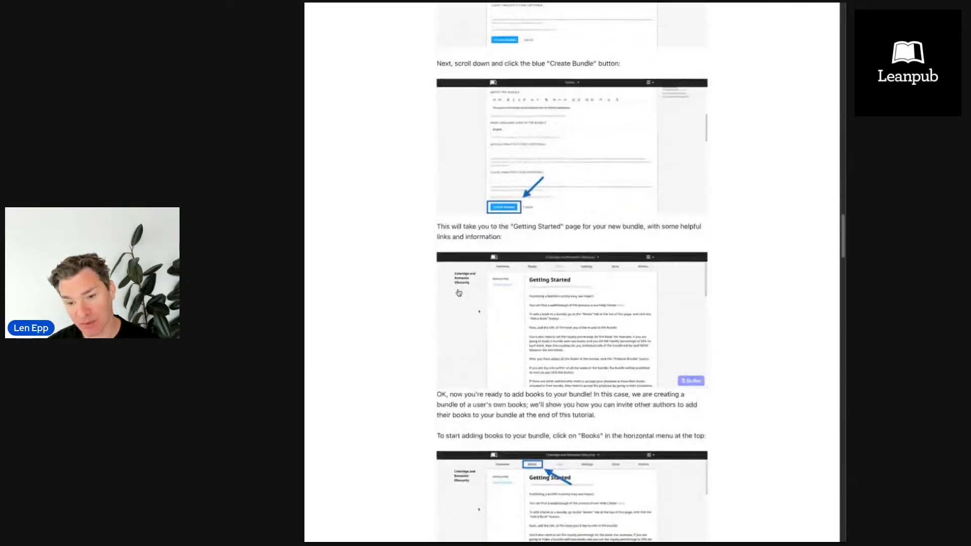
{"action": "scroll", "coordinate": [459, 291], "scroll_direction": "down", "scroll_amount": 8}
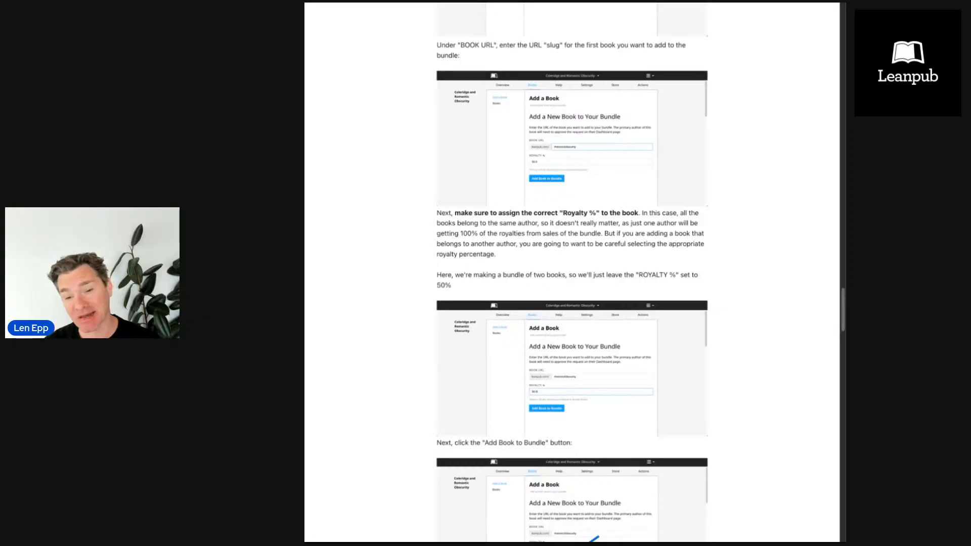
{"action": "scroll", "coordinate": [488, 271], "scroll_direction": "down", "scroll_amount": 1}
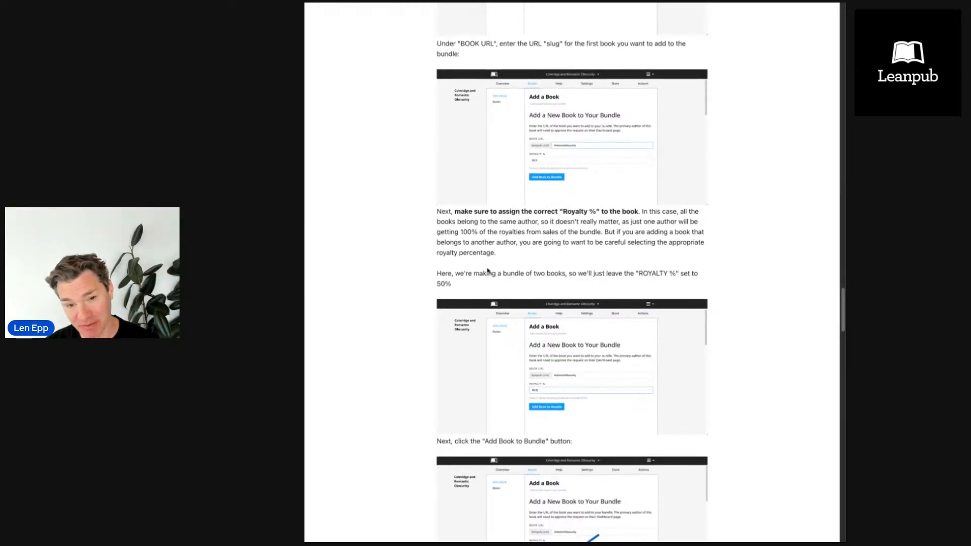
{"action": "scroll", "coordinate": [488, 271], "scroll_direction": "down", "scroll_amount": 9}
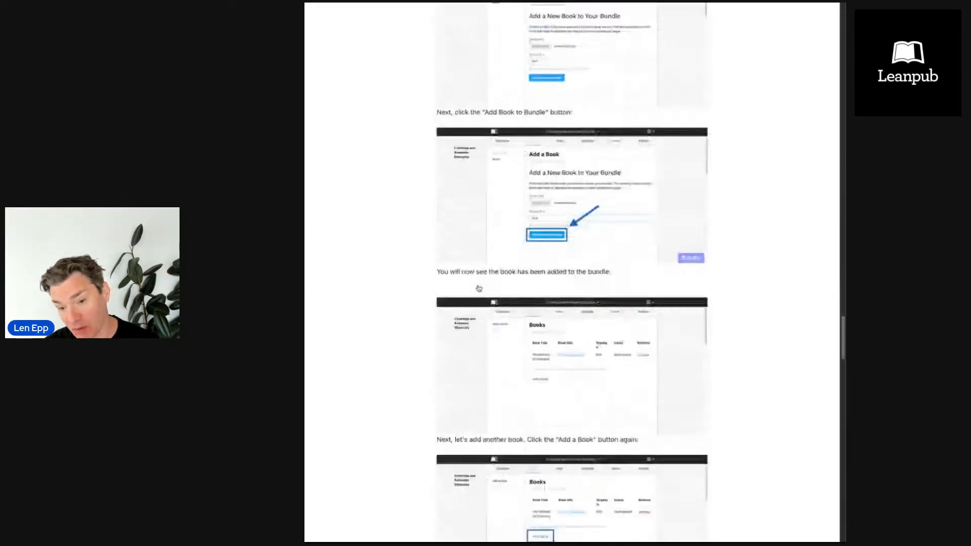
{"action": "scroll", "coordinate": [479, 291], "scroll_direction": "down", "scroll_amount": 7}
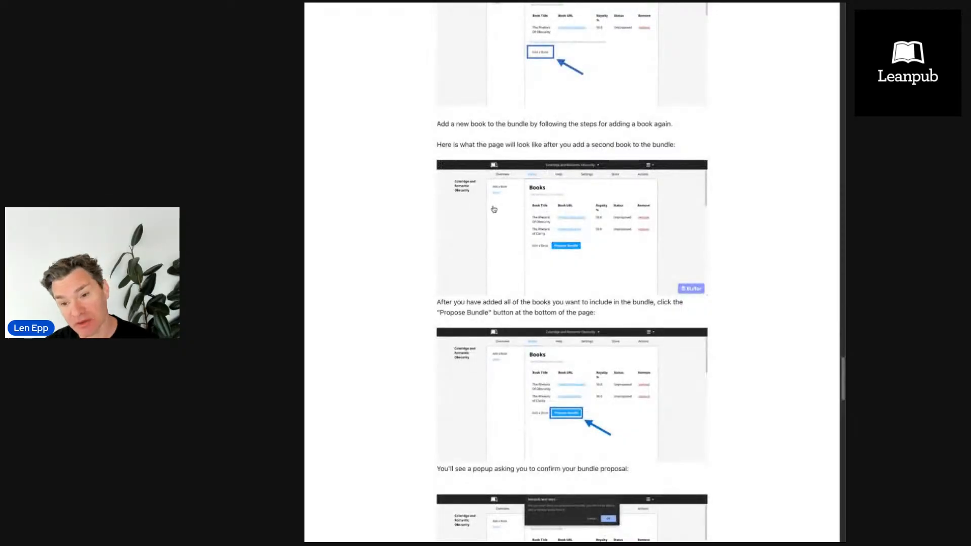
{"action": "scroll", "coordinate": [495, 215], "scroll_direction": "down", "scroll_amount": 4}
{"action": "scroll", "coordinate": [495, 212], "scroll_direction": "up", "scroll_amount": 20}
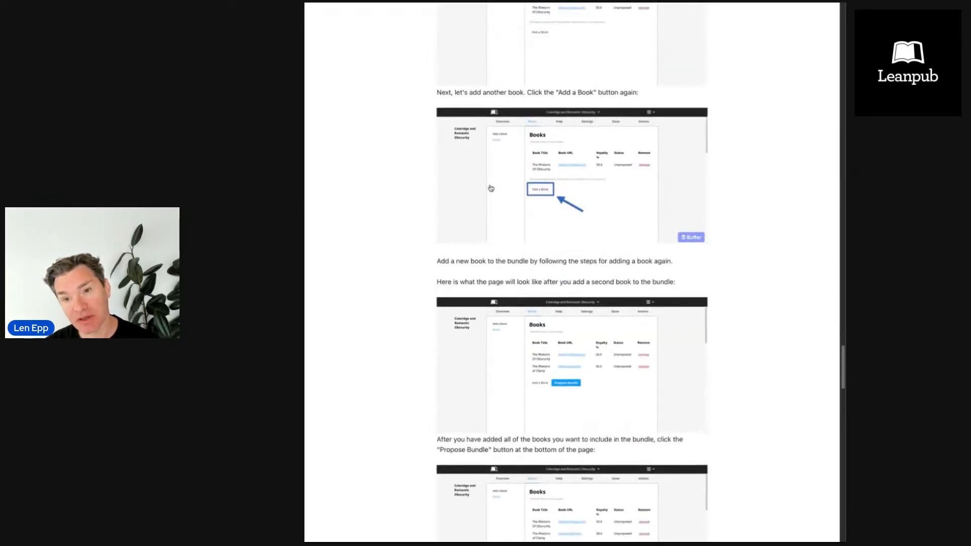
{"action": "scroll", "coordinate": [526, 66], "scroll_direction": "up", "scroll_amount": 20}
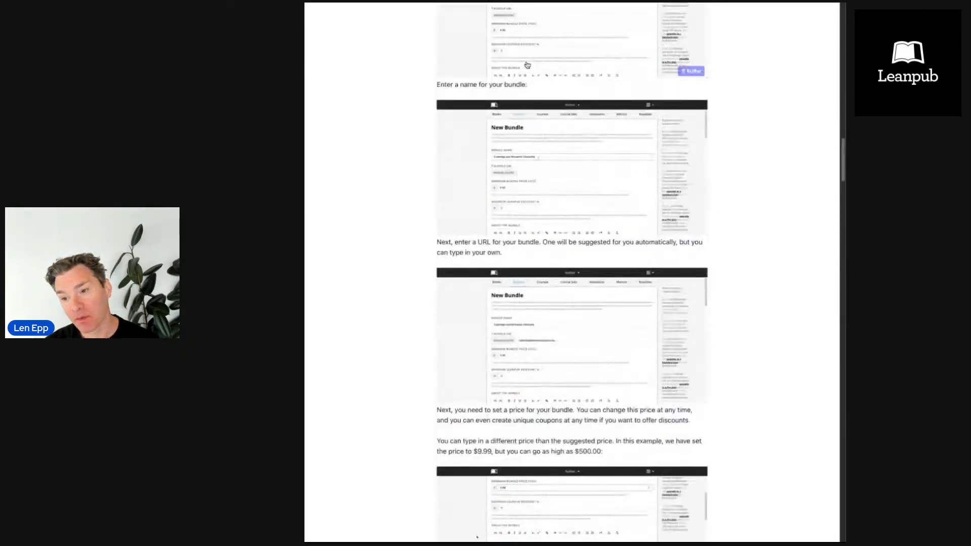
{"action": "scroll", "coordinate": [528, 64], "scroll_direction": "up", "scroll_amount": 8}
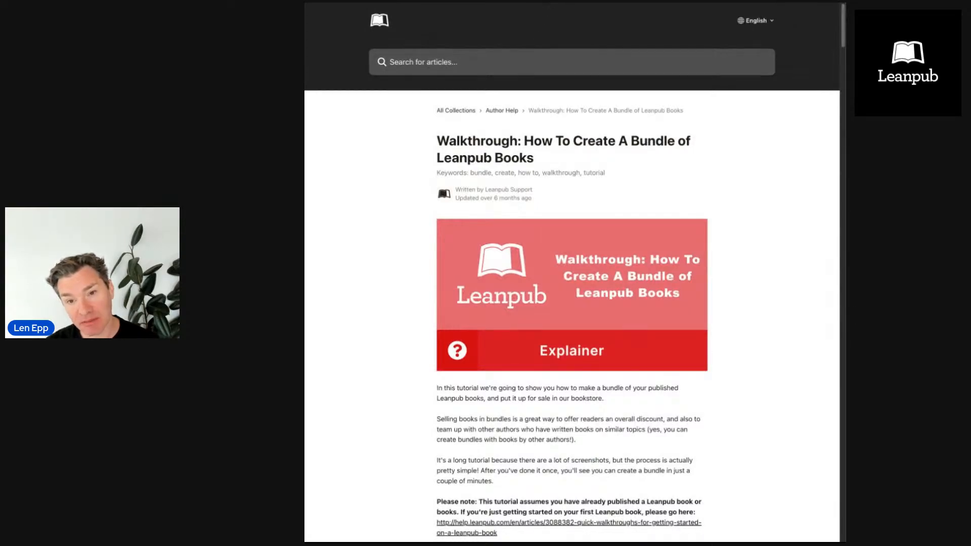
{"action": "left_click", "coordinate": [487, 3]}
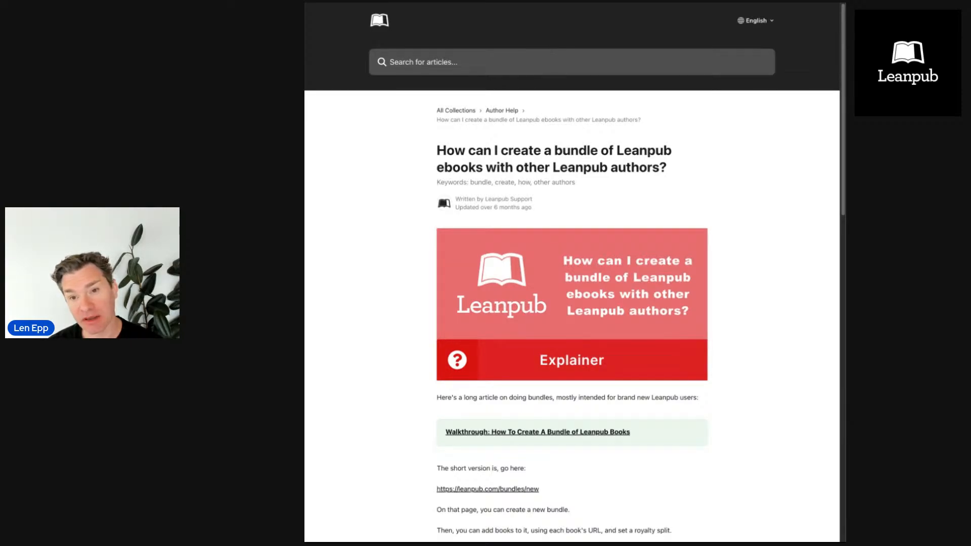
- Go to the Leanpub store page and open the form for creating a new bundle
{"action": "key", "text": "ctrl+Tab"}
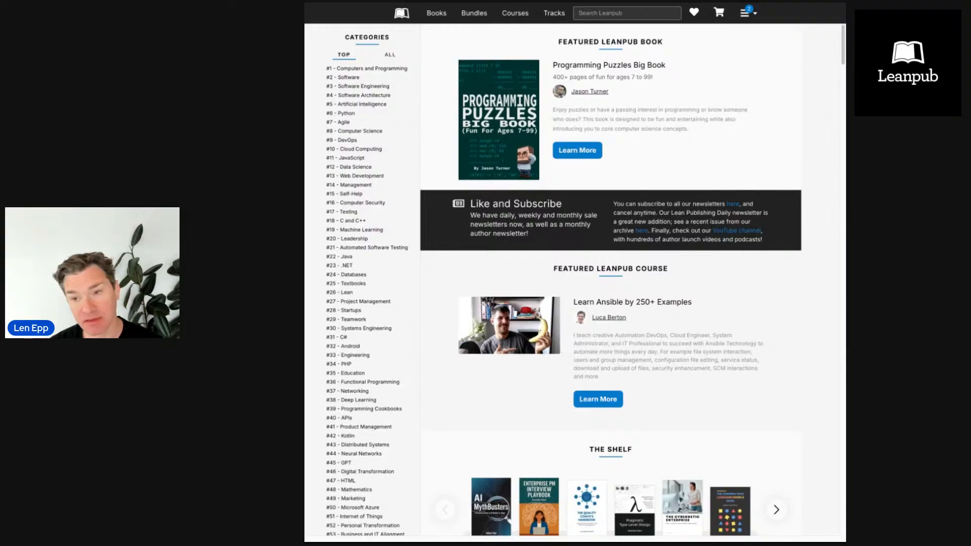
{"action": "left_click", "coordinate": [747, 13]}
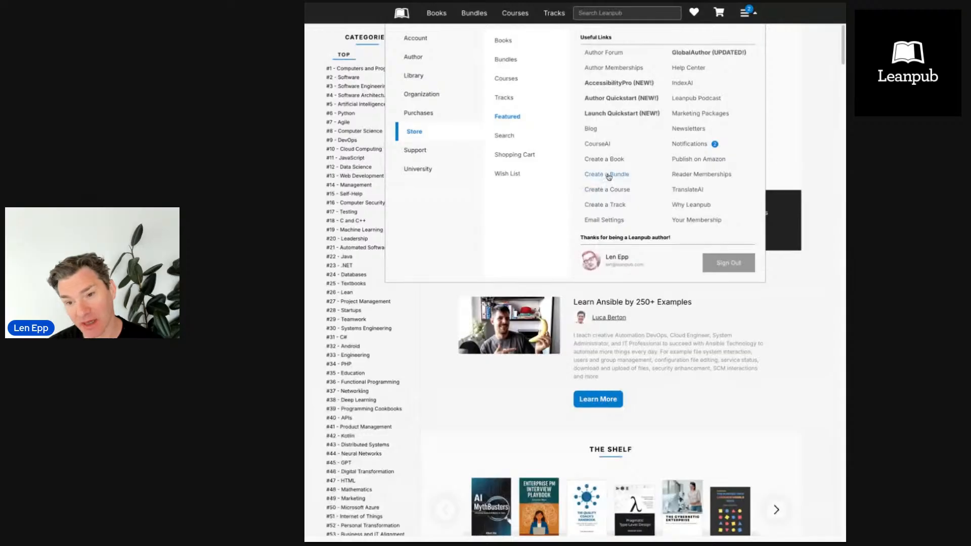
{"action": "left_click", "coordinate": [608, 175]}
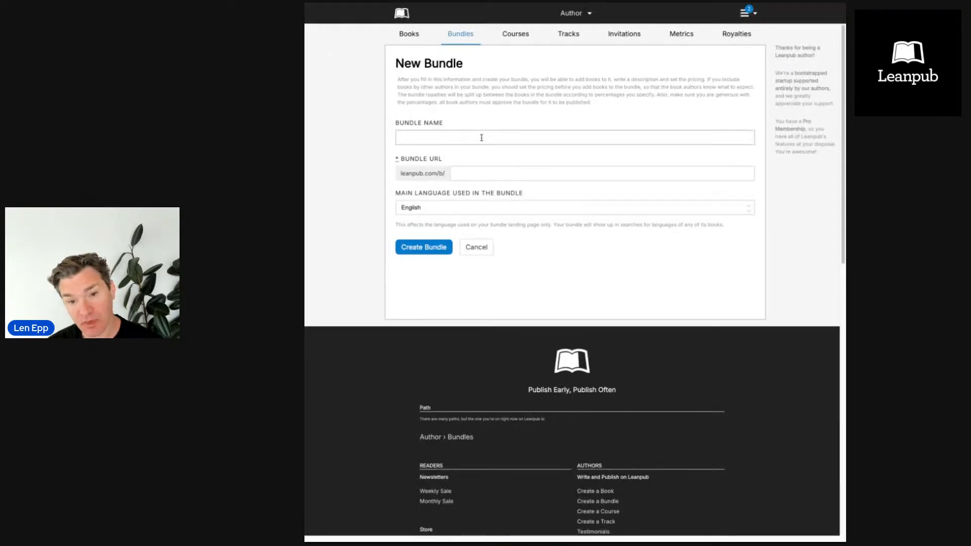
- Create a bundle named "Demo Livestream Bundle" with the suggested URL demolivestreambundle and English as the main language
{"action": "left_click", "coordinate": [478, 136]}
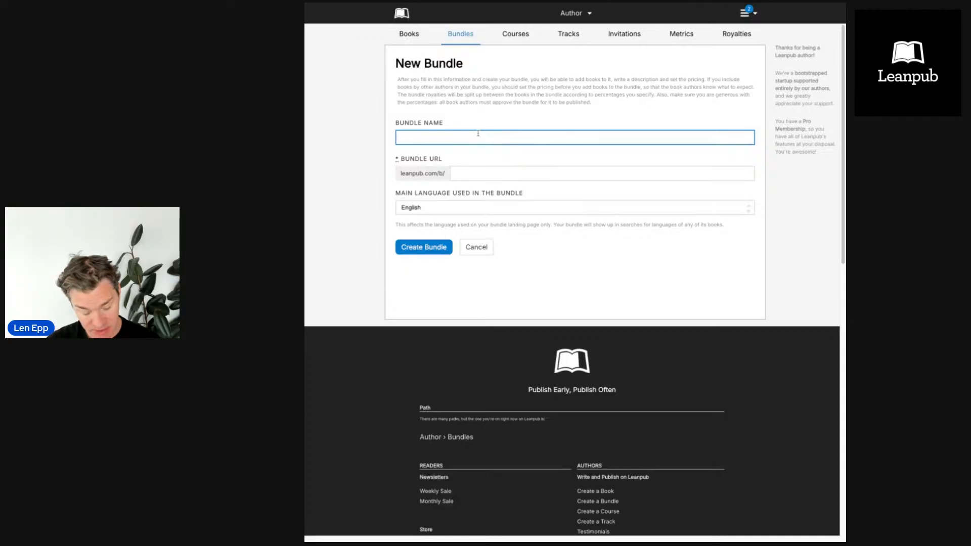
{"action": "type", "text": "Demo Liv"}
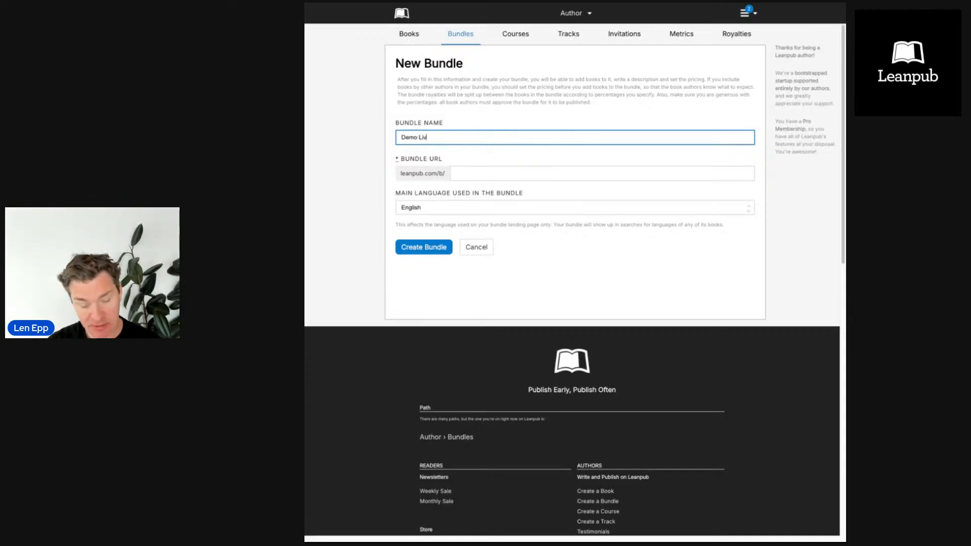
{"action": "type", "text": "estream Bundle"}
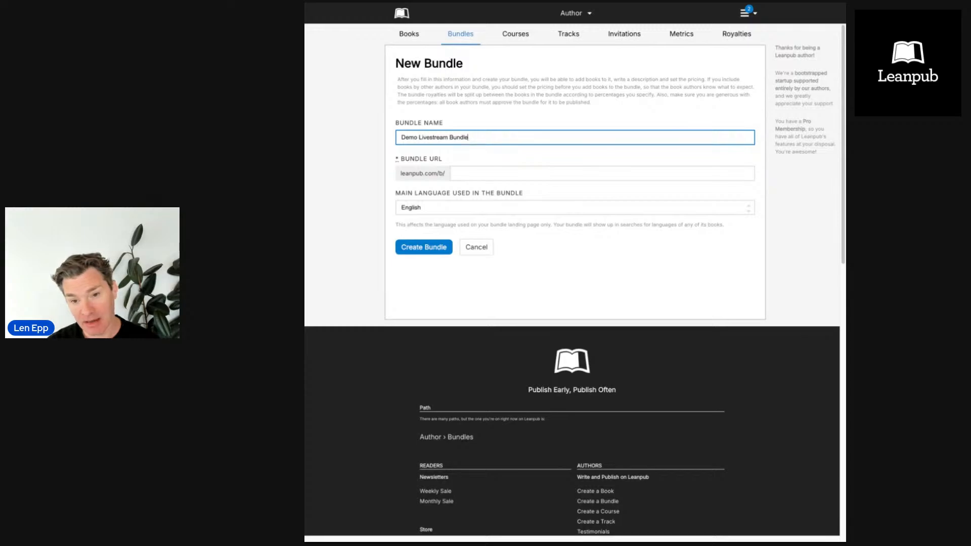
{"action": "key", "text": "Tab"}
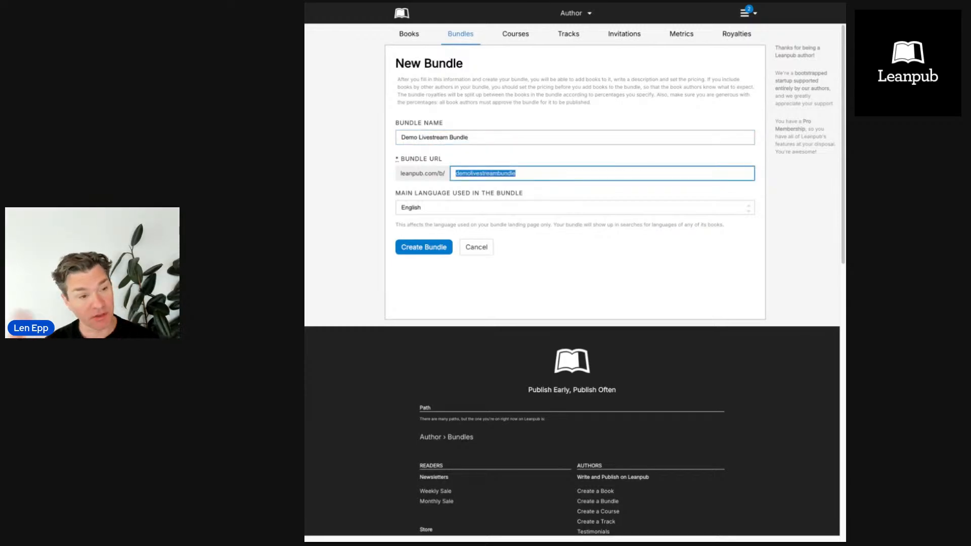
{"action": "left_click", "coordinate": [498, 137]}
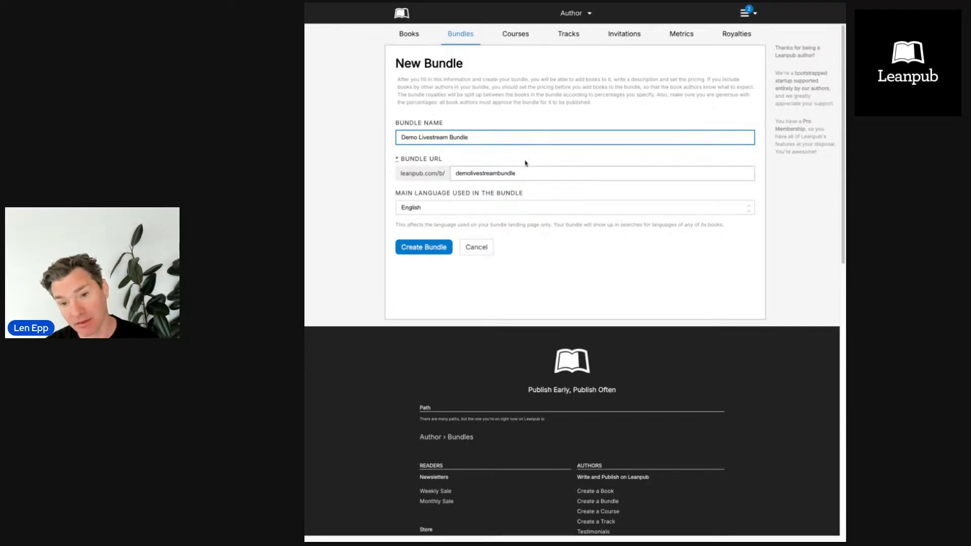
{"action": "key", "text": "Tab"}
{"action": "key", "text": "Tab"}
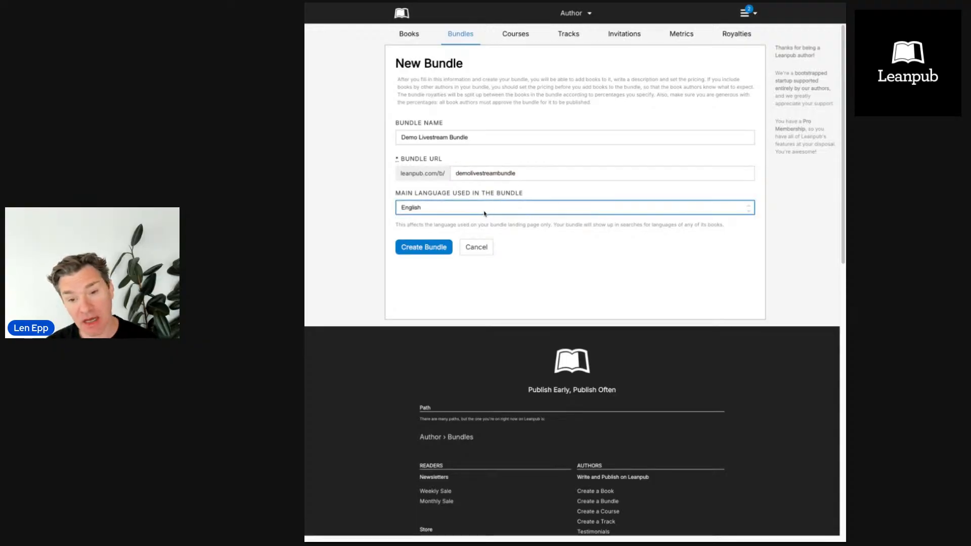
{"action": "left_click", "coordinate": [432, 251]}
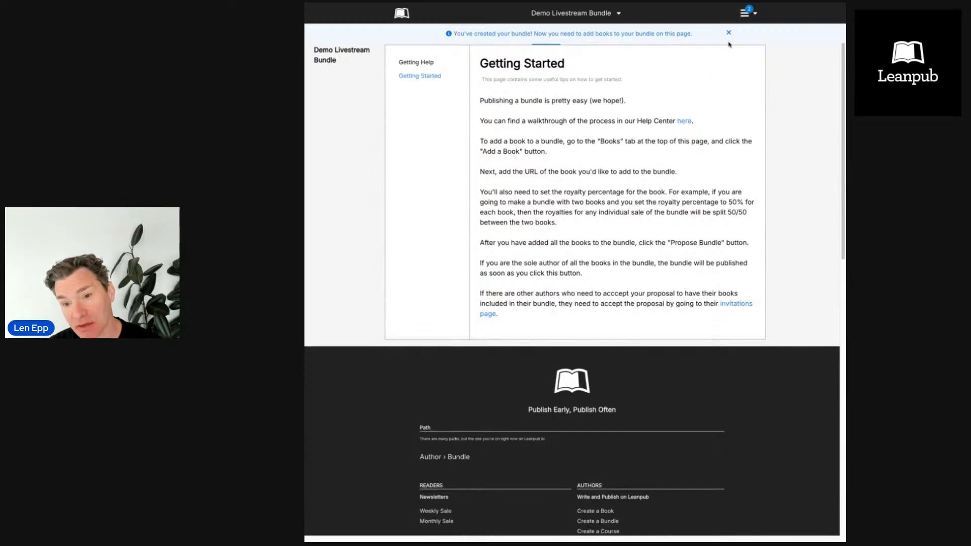
- Dismiss the bundle creation notice and open the form for adding a book to the bundle
{"action": "left_click", "coordinate": [728, 33]}
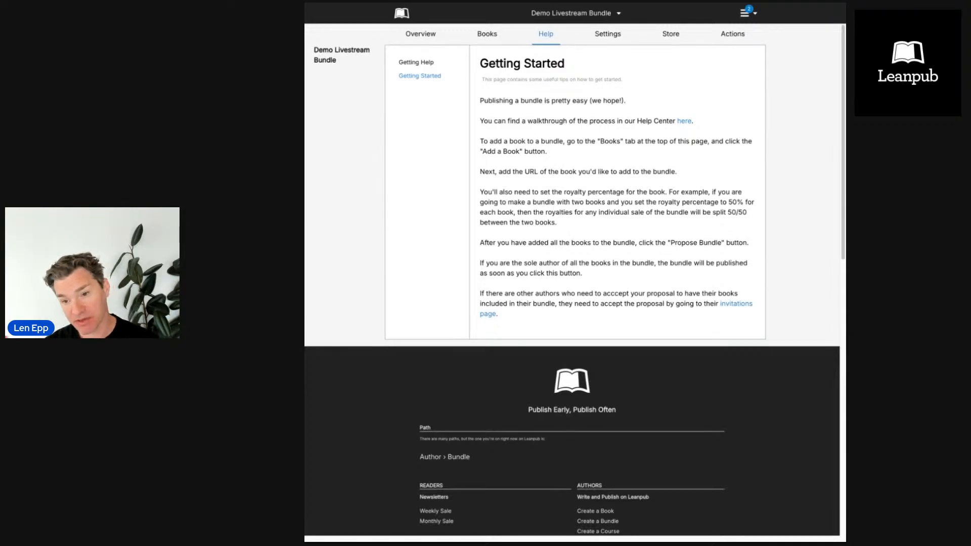
{"action": "left_click", "coordinate": [488, 35]}
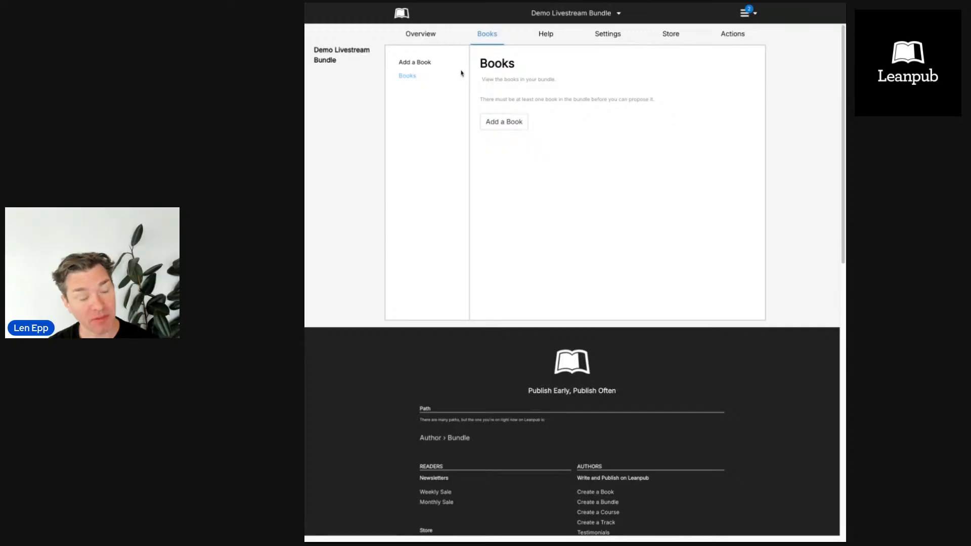
{"action": "left_click", "coordinate": [504, 124]}
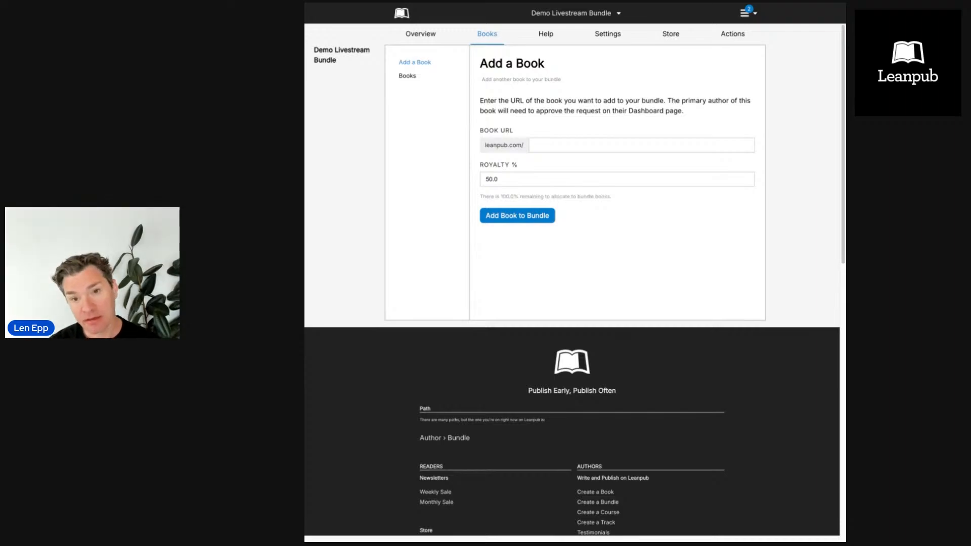
- From the Leanpub store page, find the Sample Technical Theme Book among the author's published books and open its overview
{"action": "key", "text": "Return"}
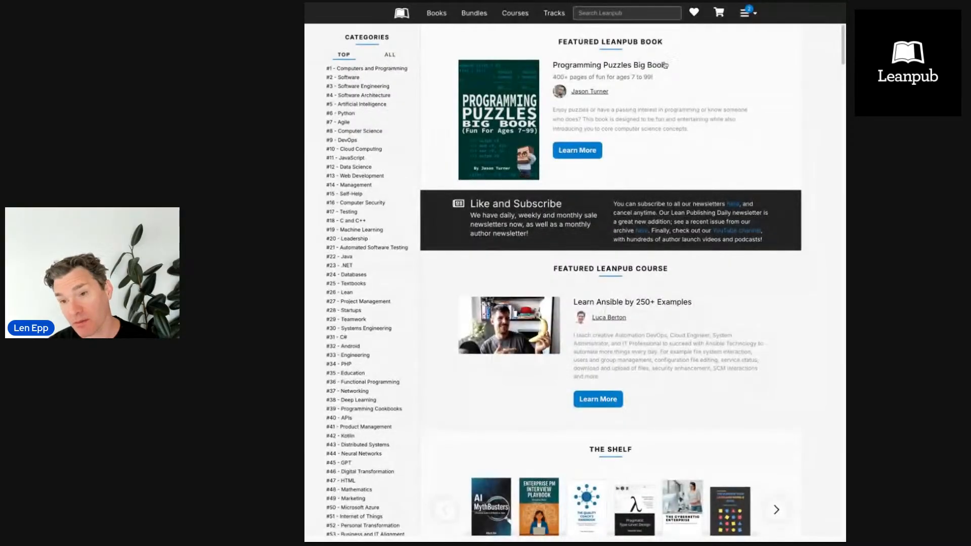
{"action": "left_click", "coordinate": [748, 15]}
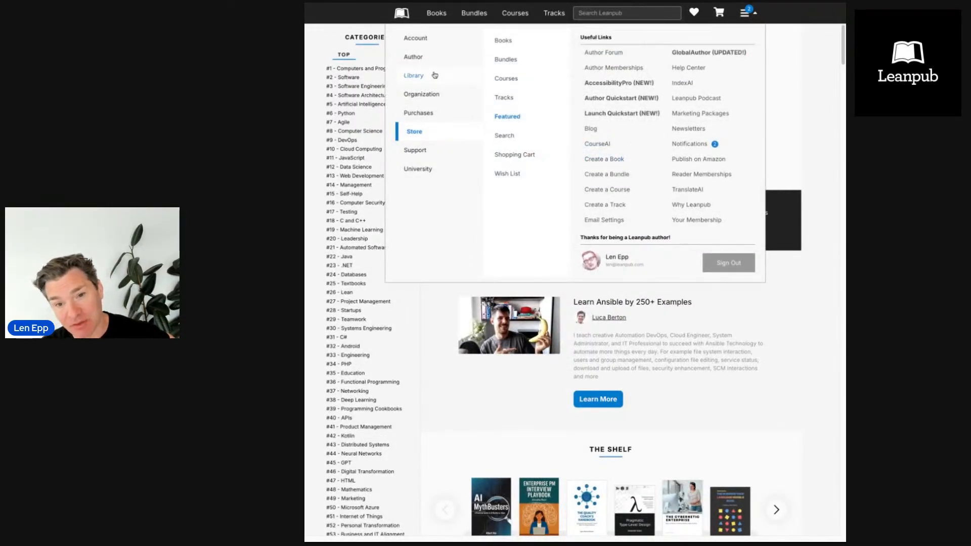
{"action": "left_click", "coordinate": [418, 58]}
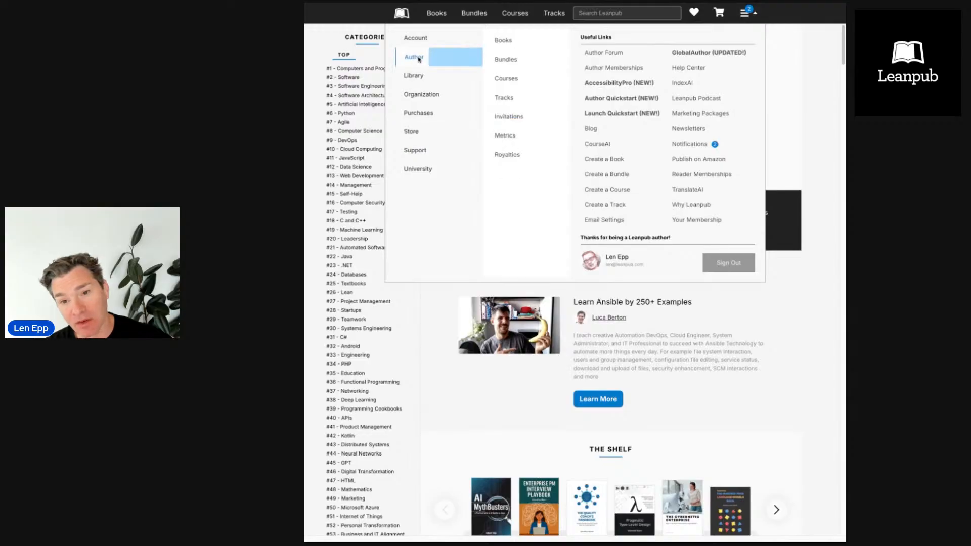
{"action": "left_click", "coordinate": [505, 40]}
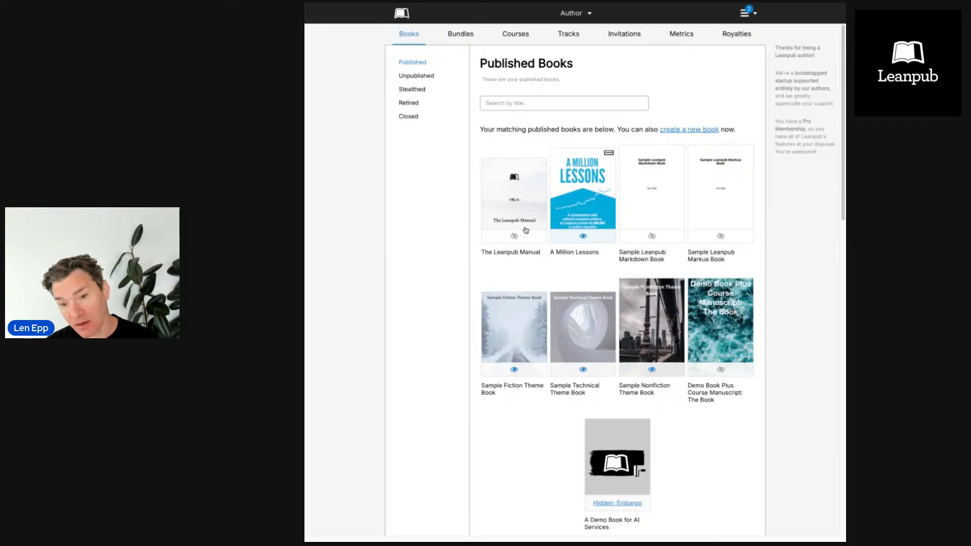
{"action": "scroll", "coordinate": [643, 260], "scroll_direction": "down", "scroll_amount": 2}
{"action": "scroll", "coordinate": [643, 260], "scroll_direction": "down", "scroll_amount": 1}
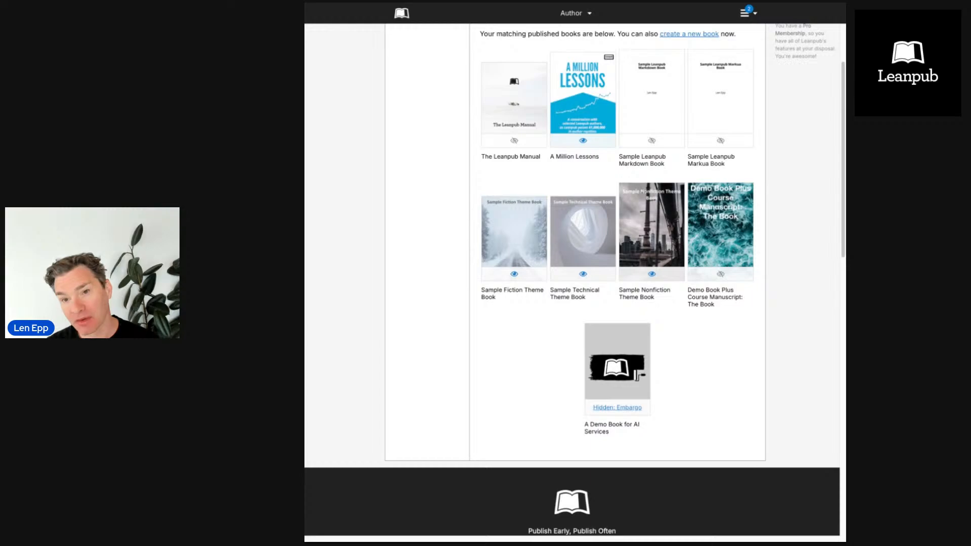
{"action": "left_click", "coordinate": [583, 233]}
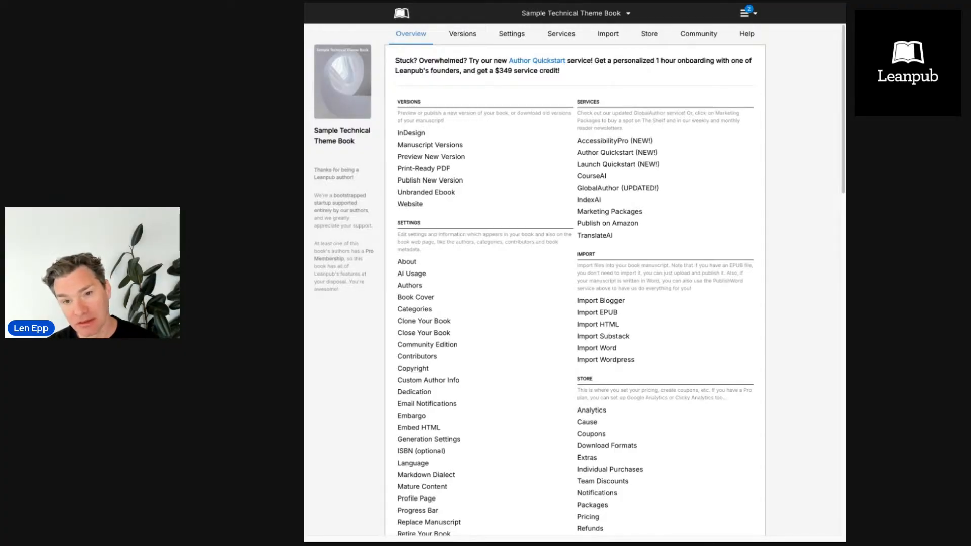
- Add the book with the URL sample-technical-book to the Demo Livestream Bundle, keeping its royalty at 50.0%
{"action": "key", "text": "ctrl+Tab"}
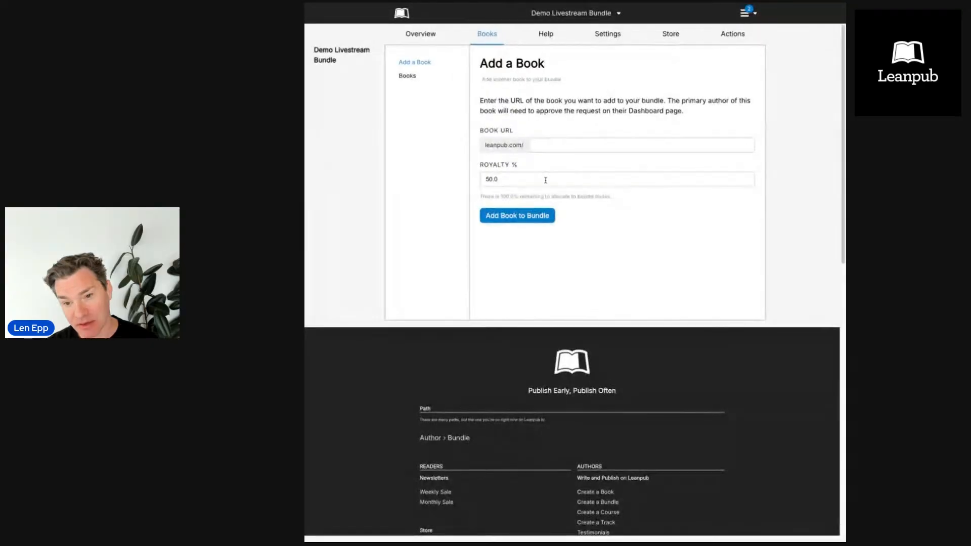
{"action": "left_click", "coordinate": [544, 144]}
{"action": "type", "text": "sample-technical-book"}
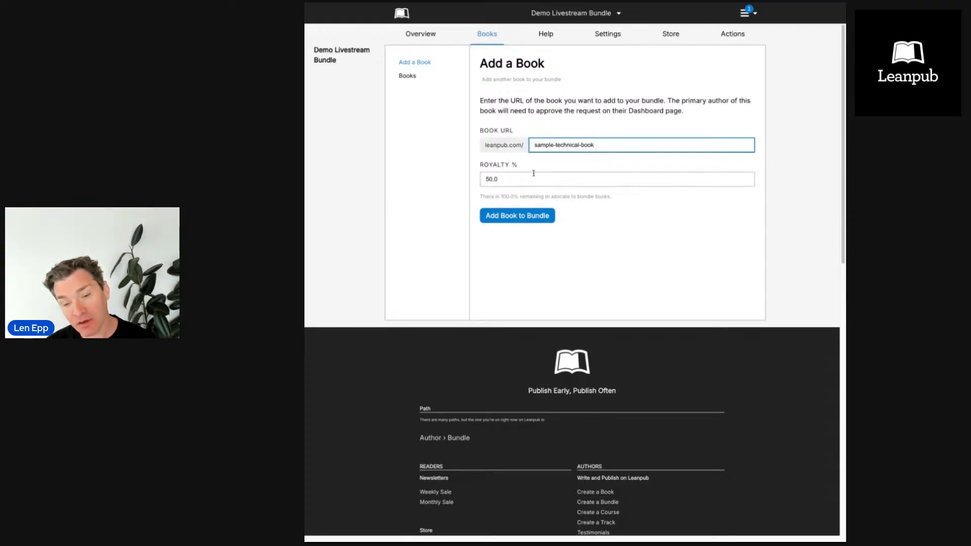
{"action": "left_click", "coordinate": [531, 217]}
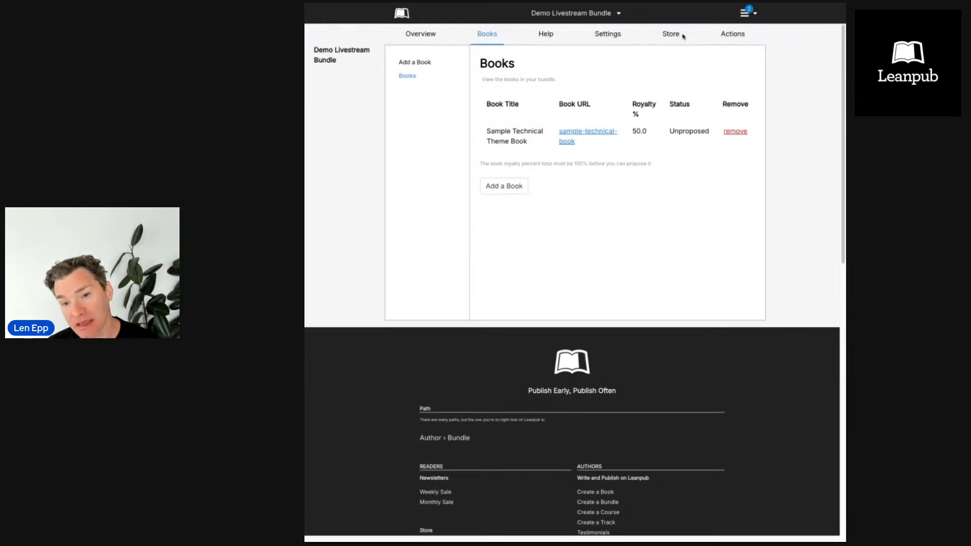
- Add the book with the URL sample-nonfiction-book to the Demo Livestream Bundle, keeping its royalty at the remaining 50.0%
{"action": "left_click", "coordinate": [523, 191]}
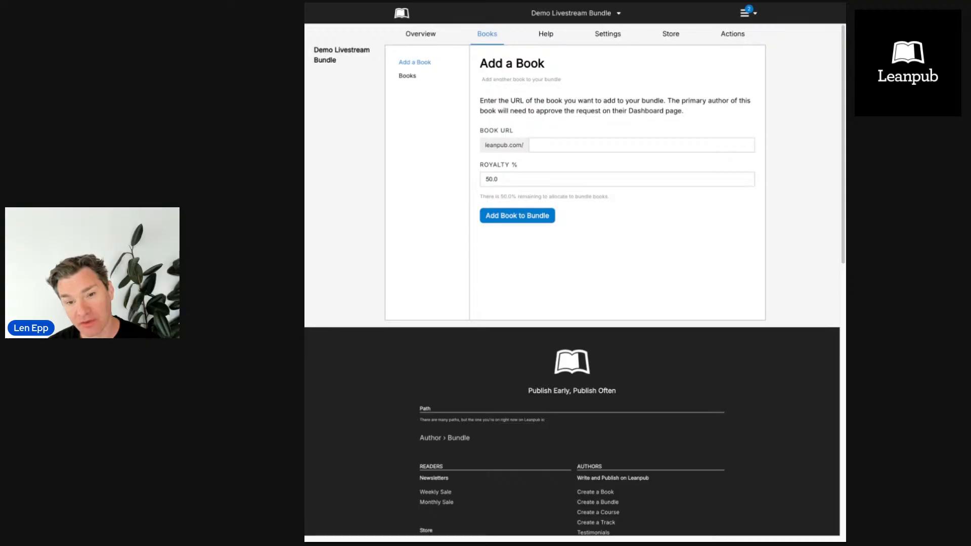
{"action": "key", "text": "ctrl+Tab"}
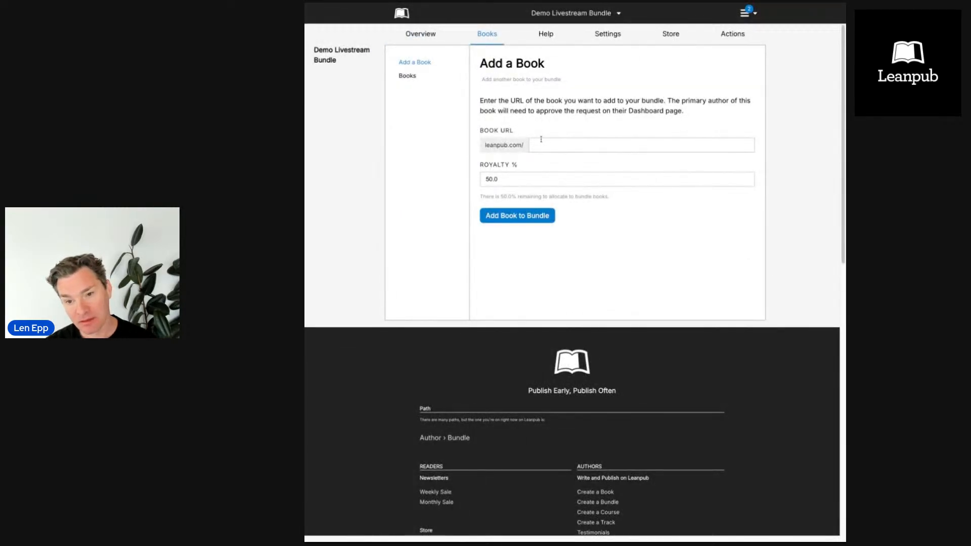
{"action": "left_click", "coordinate": [542, 146]}
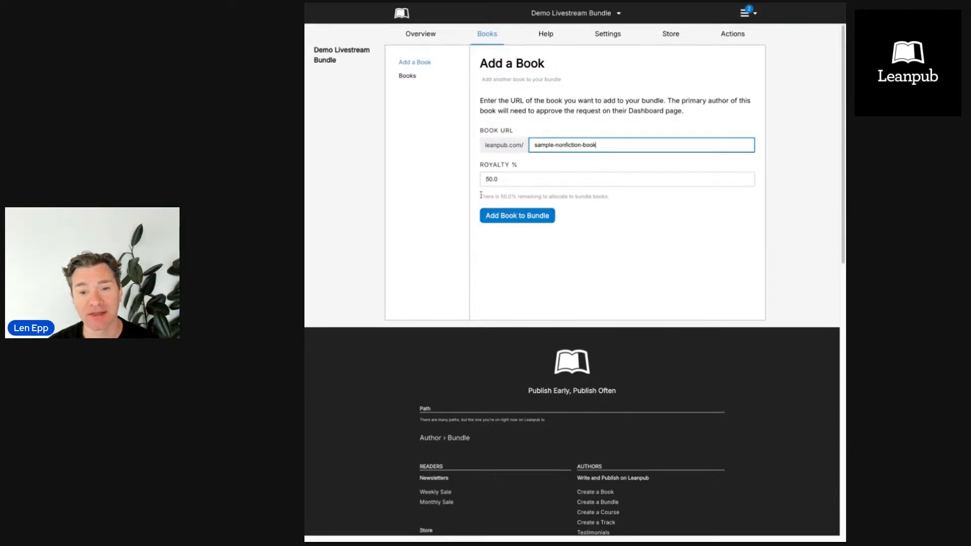
{"action": "left_click_drag", "start_coordinate": [481, 196], "coordinate": [618, 199]}
{"action": "left_click", "coordinate": [610, 215]}
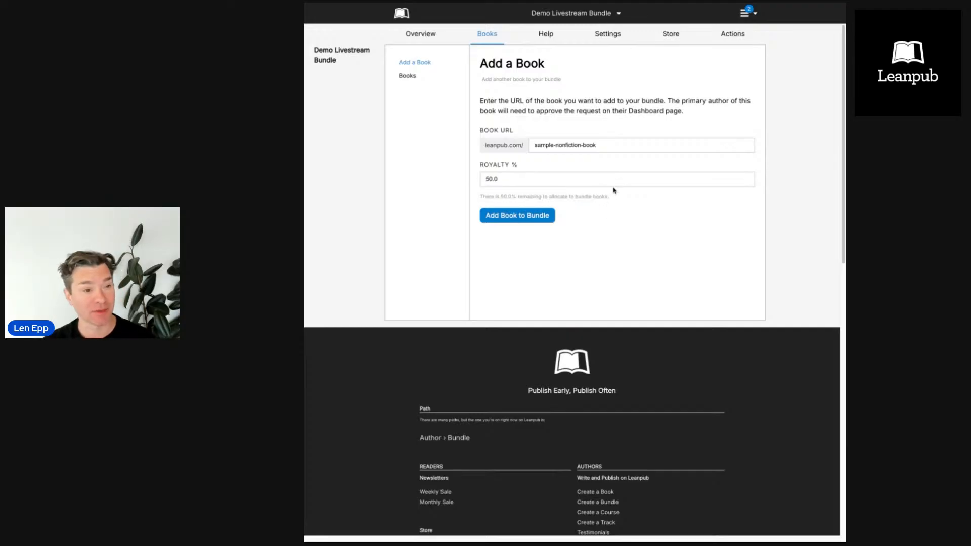
{"action": "left_click", "coordinate": [551, 218]}
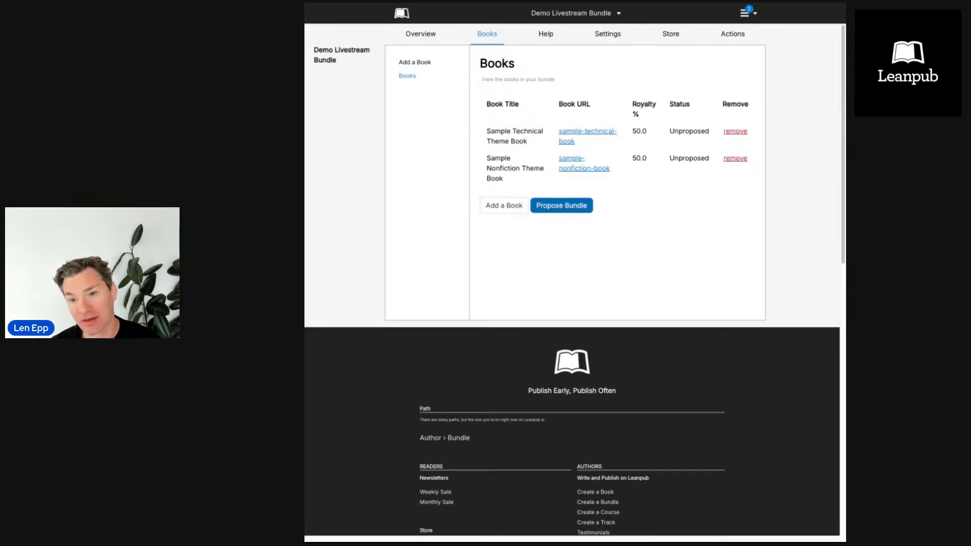
- Propose the Demo Livestream Bundle and dismiss the proposal notice
{"action": "left_click", "coordinate": [561, 205]}
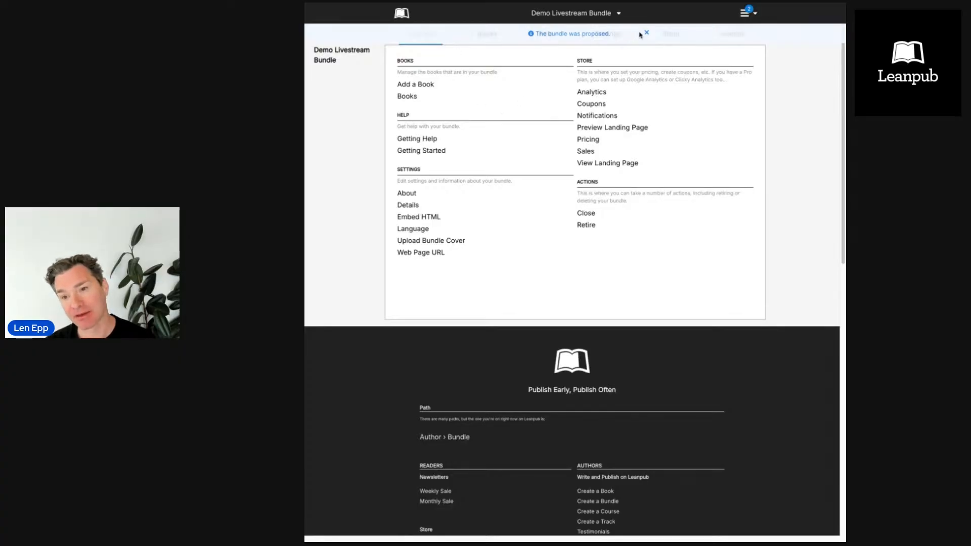
{"action": "left_click", "coordinate": [646, 33]}
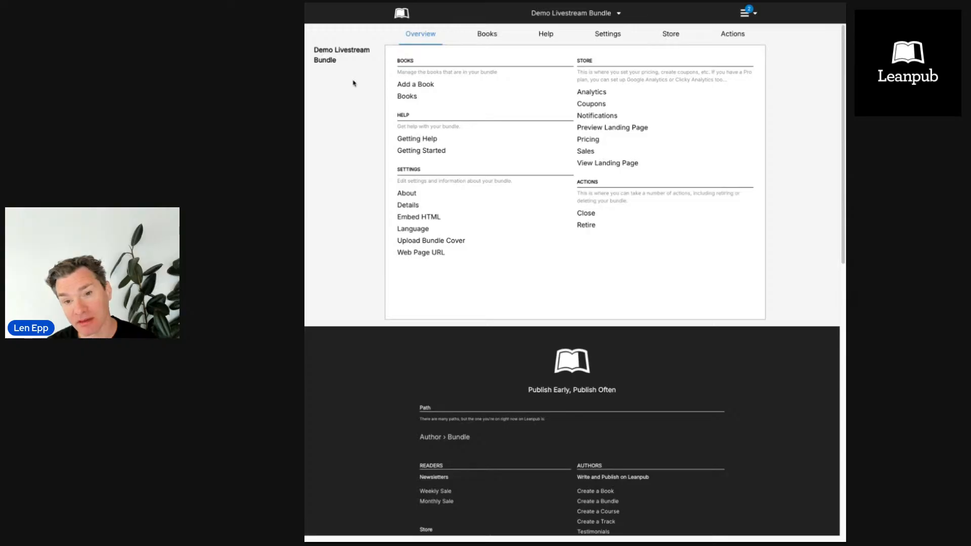
- Examine the pricing and included books on the Demo Livestream Bundle's landing page, then return to the bundle's overview
{"action": "key", "text": "ctrl+Tab"}
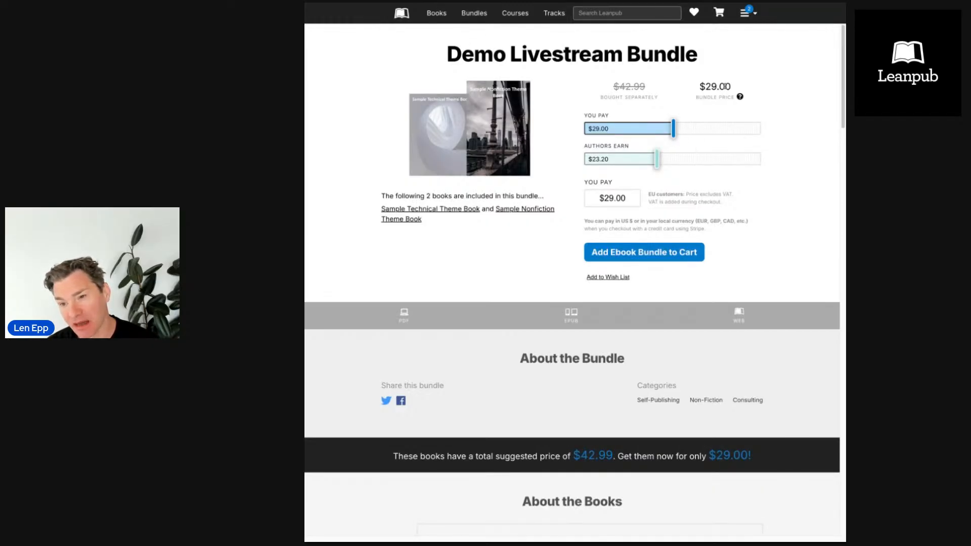
{"action": "left_click_drag", "start_coordinate": [732, 86], "coordinate": [706, 87]}
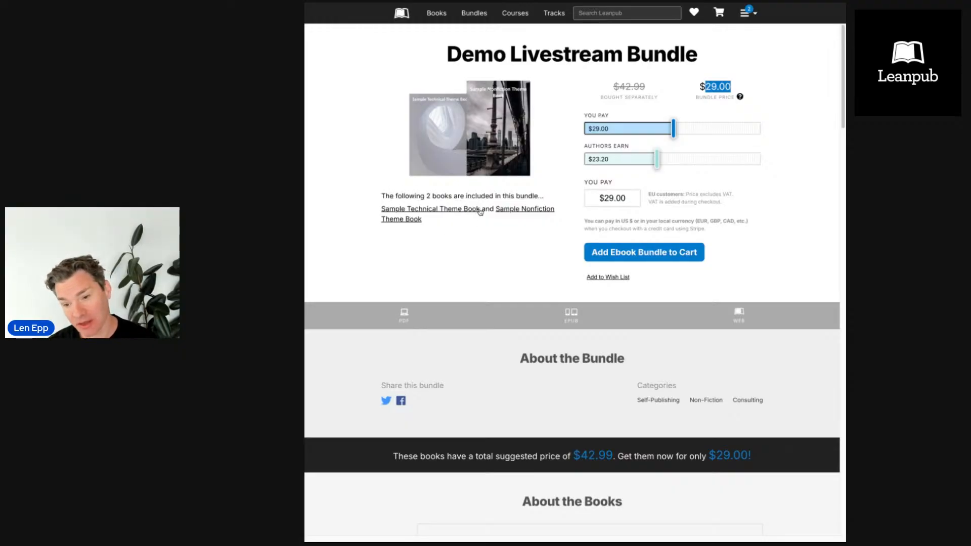
{"action": "scroll", "coordinate": [472, 245], "scroll_direction": "down", "scroll_amount": 4}
{"action": "scroll", "coordinate": [475, 256], "scroll_direction": "down", "scroll_amount": 2}
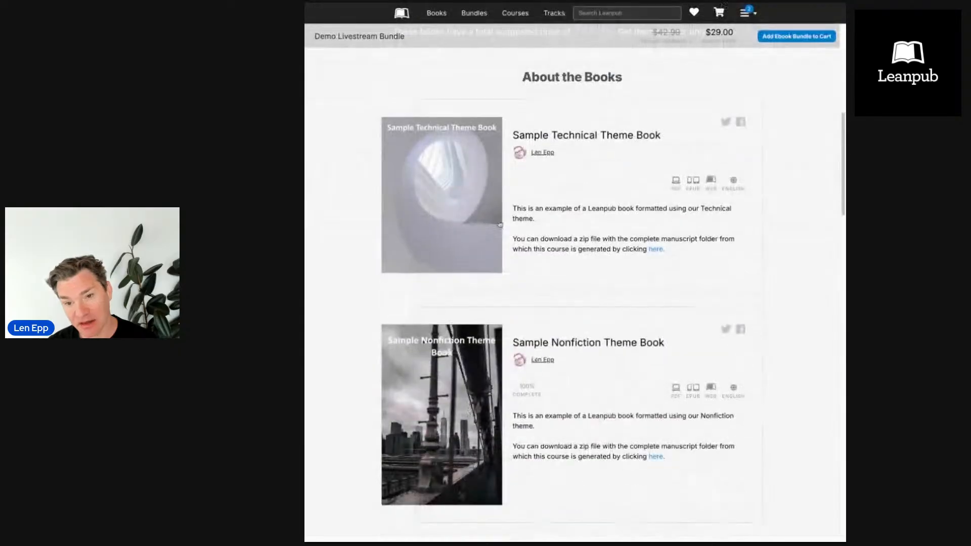
{"action": "scroll", "coordinate": [506, 213], "scroll_direction": "down", "scroll_amount": 5}
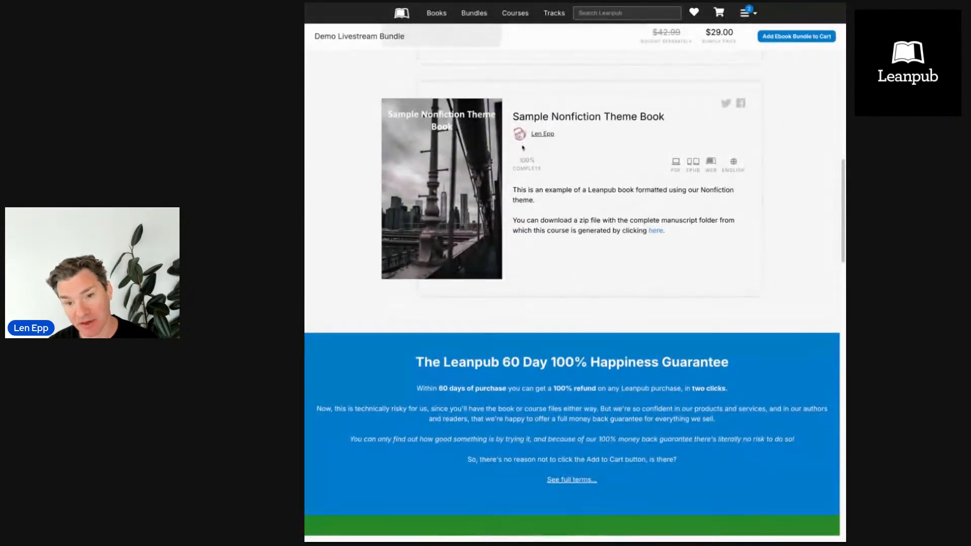
{"action": "scroll", "coordinate": [530, 135], "scroll_direction": "up", "scroll_amount": 2}
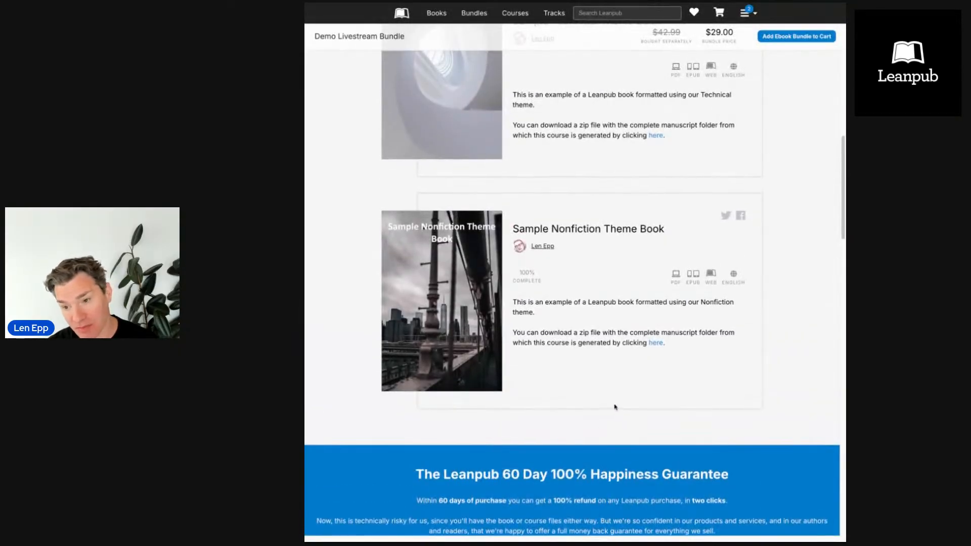
{"action": "scroll", "coordinate": [617, 392], "scroll_direction": "up", "scroll_amount": 9}
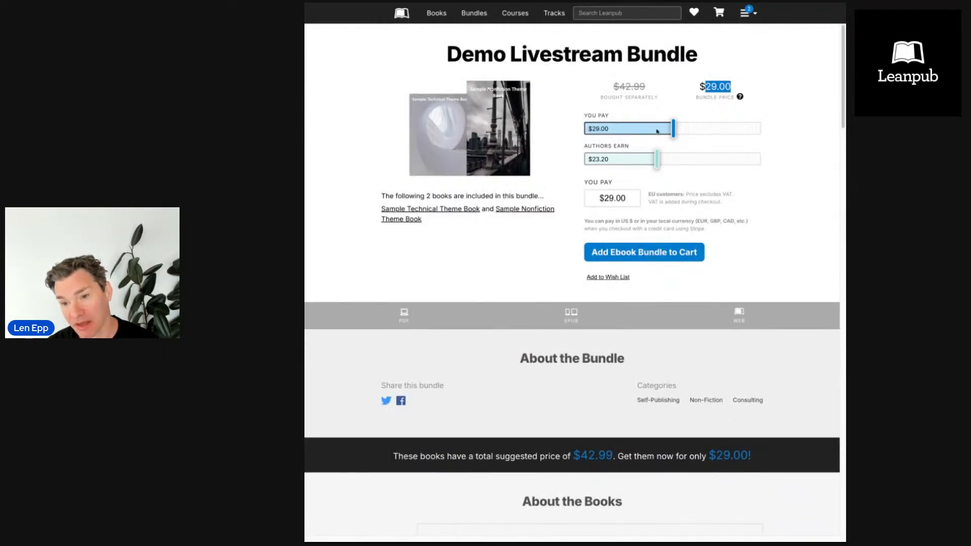
{"action": "mouse_move", "coordinate": [673, 129]}
{"action": "left_mouse_down"}
{"action": "mouse_move", "coordinate": [713, 129]}
{"action": "mouse_move", "coordinate": [674, 129]}
{"action": "left_mouse_up"}
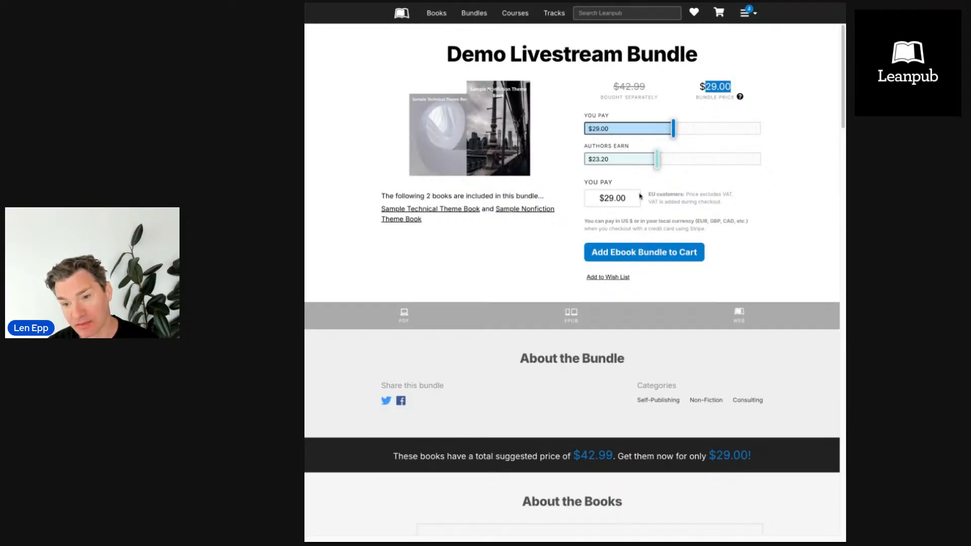
{"action": "left_click", "coordinate": [479, 72]}
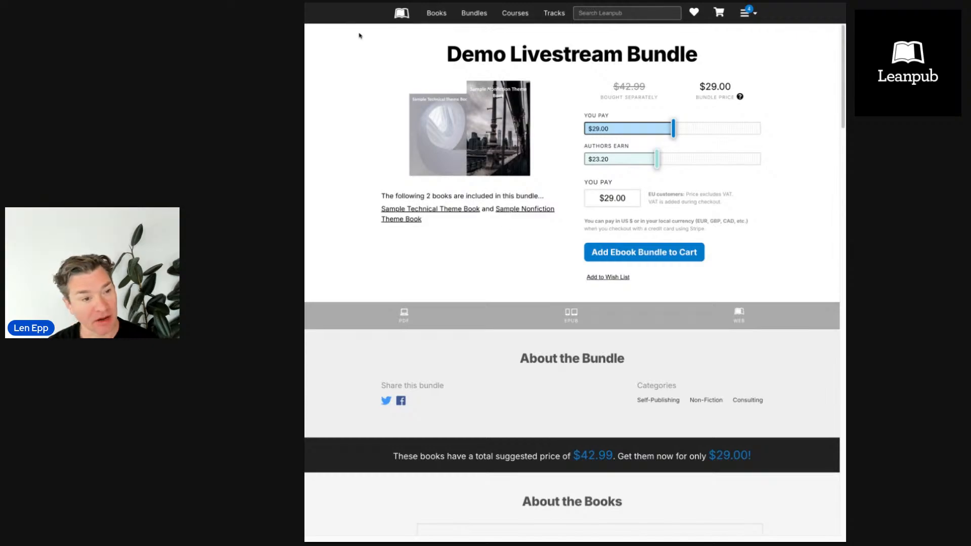
{"action": "left_click", "coordinate": [333, 2]}
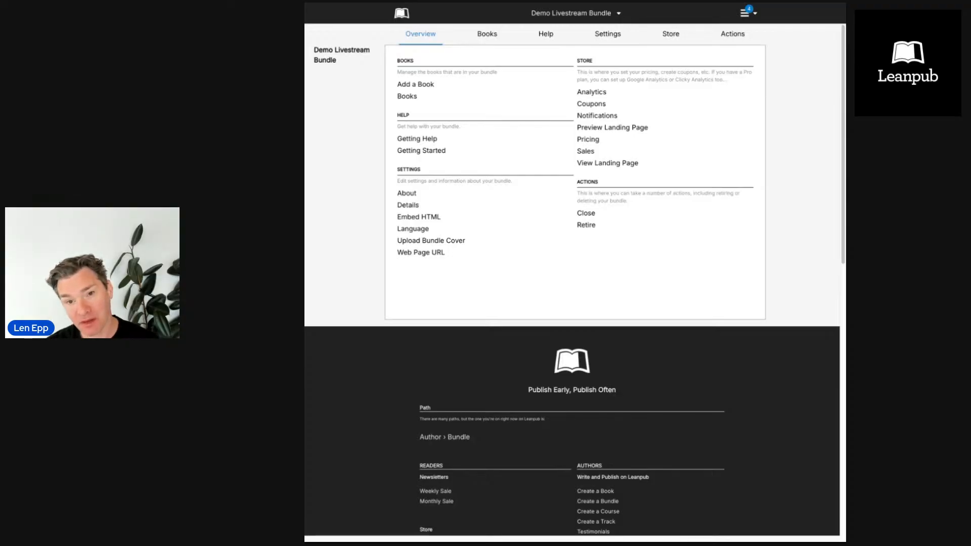
- Switch to the Coleridge and Romantic Obscurity bundle's landing page and examine its pricing, description and included books
{"action": "left_click", "coordinate": [484, 2]}
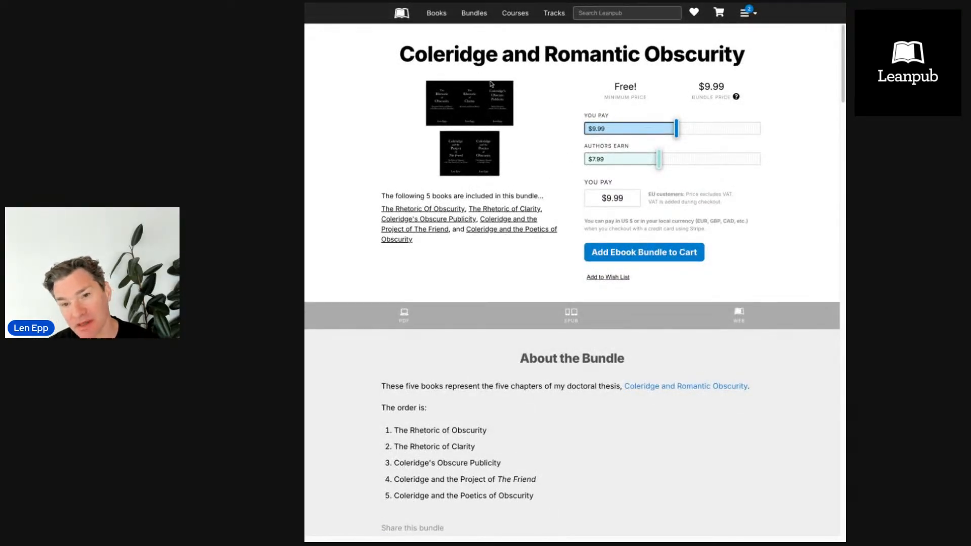
{"action": "scroll", "coordinate": [423, 303], "scroll_direction": "down", "scroll_amount": 4}
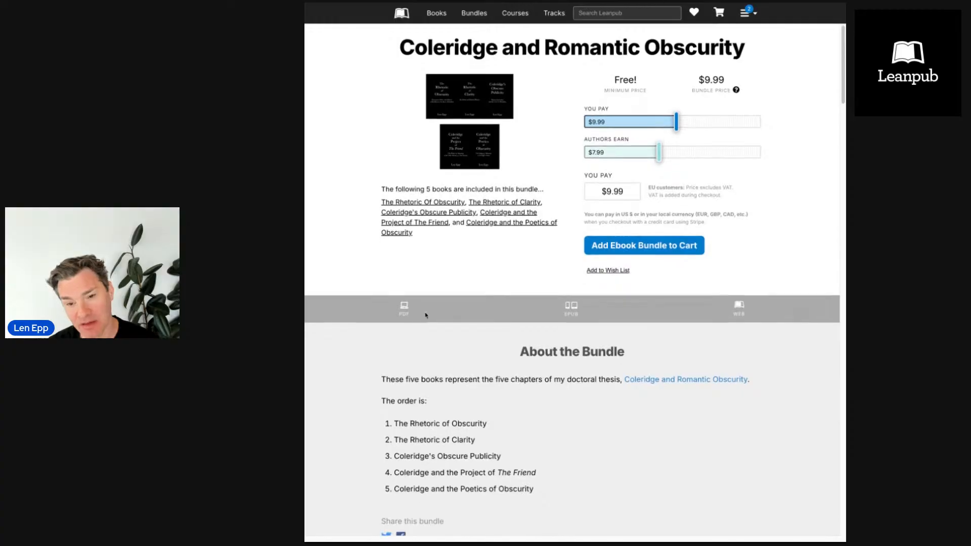
{"action": "scroll", "coordinate": [423, 313], "scroll_direction": "down", "scroll_amount": 9}
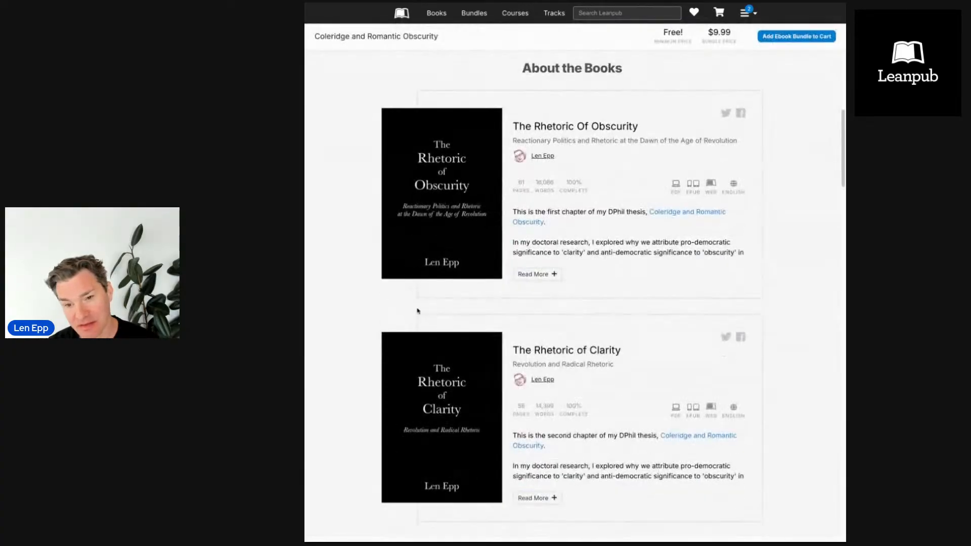
{"action": "scroll", "coordinate": [434, 286], "scroll_direction": "down", "scroll_amount": 16}
{"action": "scroll", "coordinate": [430, 287], "scroll_direction": "up", "scroll_amount": 10}
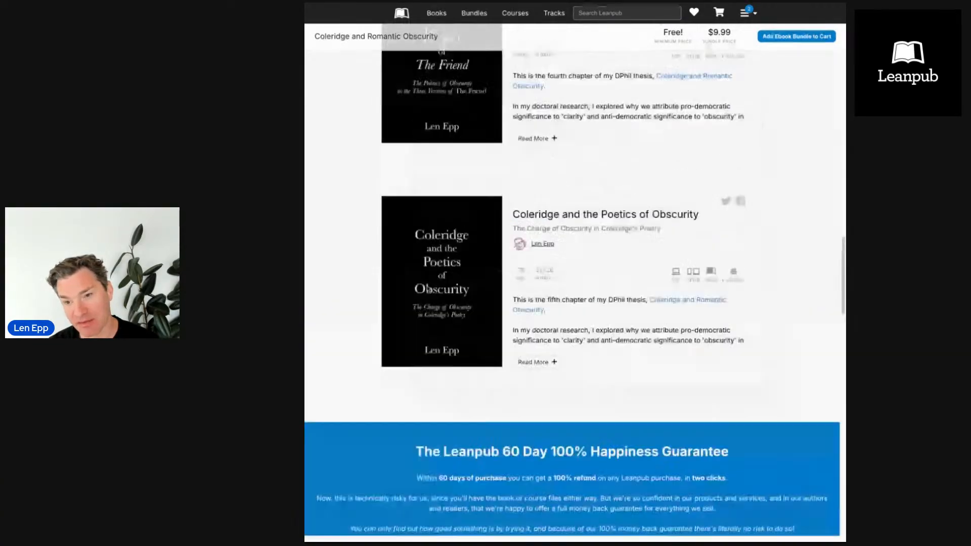
{"action": "scroll", "coordinate": [426, 290], "scroll_direction": "up", "scroll_amount": 20}
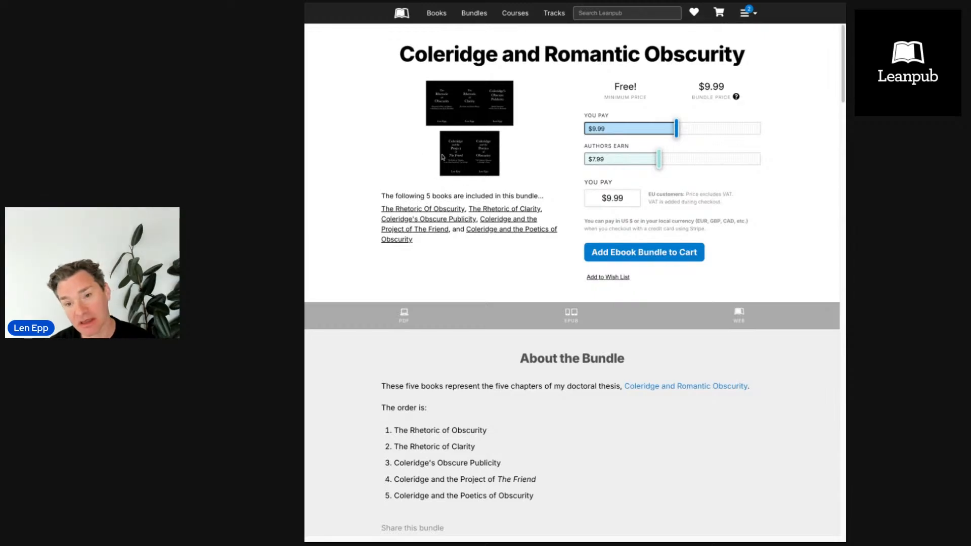
{"action": "scroll", "coordinate": [447, 142], "scroll_direction": "down", "scroll_amount": 2}
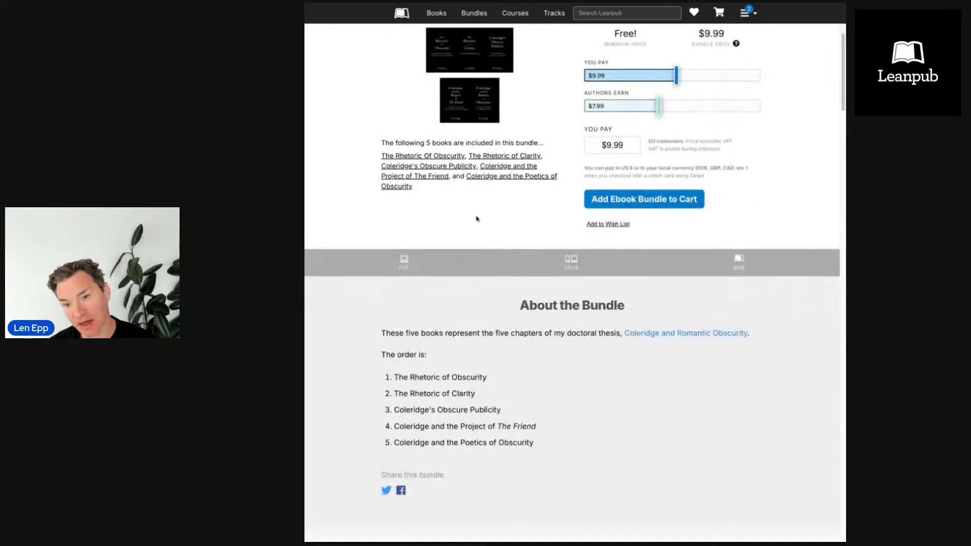
{"action": "scroll", "coordinate": [477, 219], "scroll_direction": "up", "scroll_amount": 2}
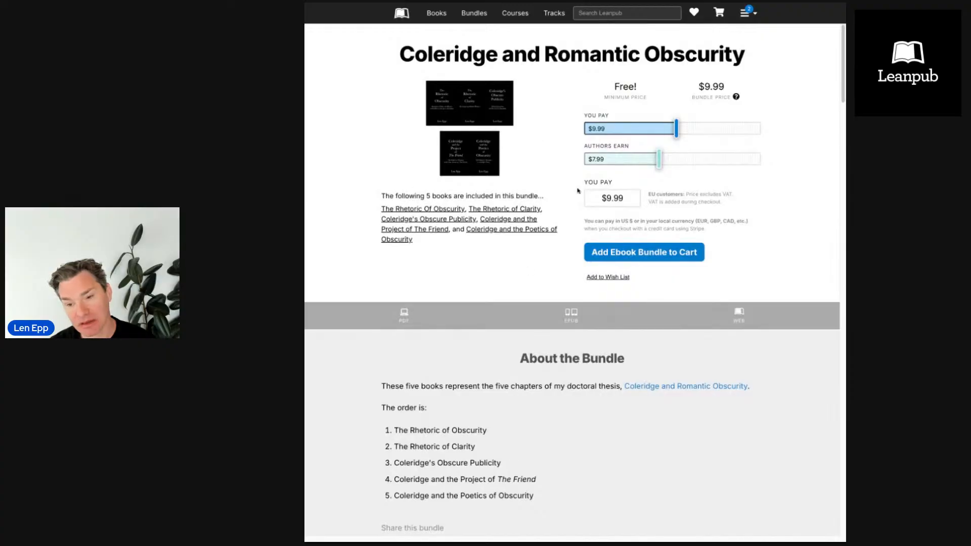
- Set the amount to pay for the Coleridge and Romantic Obscurity bundle to $0.00 and review the details of its books
{"action": "left_click_drag", "start_coordinate": [673, 131], "coordinate": [421, 138]}
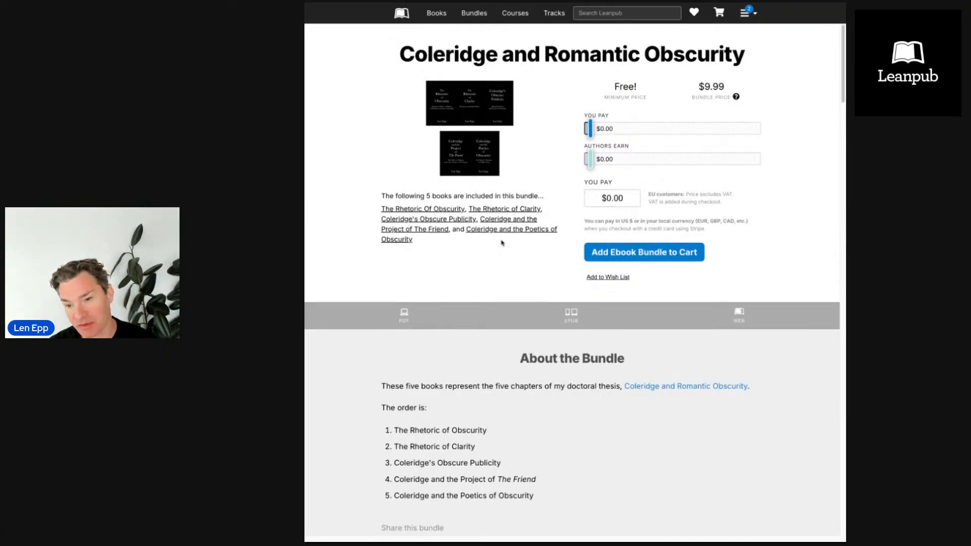
{"action": "scroll", "coordinate": [488, 277], "scroll_direction": "down", "scroll_amount": 4}
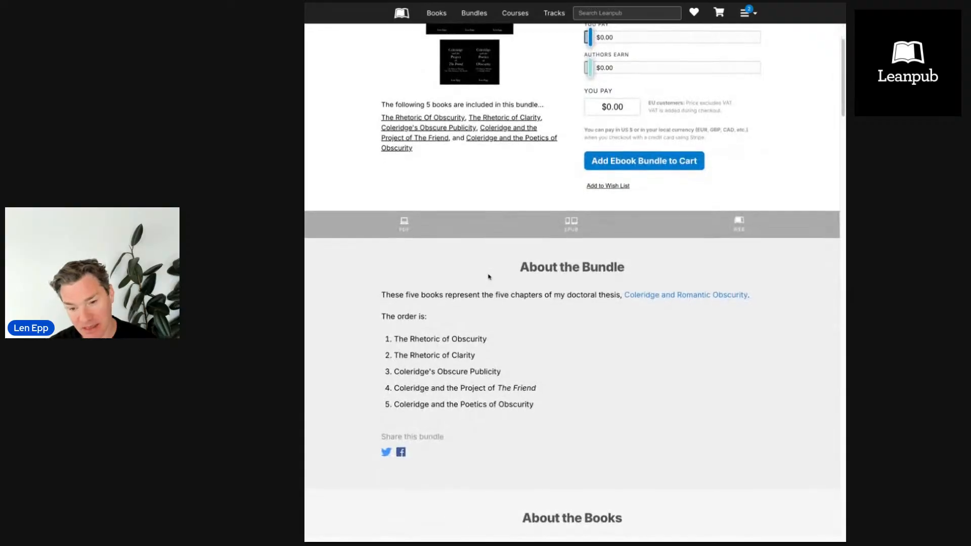
{"action": "scroll", "coordinate": [489, 276], "scroll_direction": "down", "scroll_amount": 4}
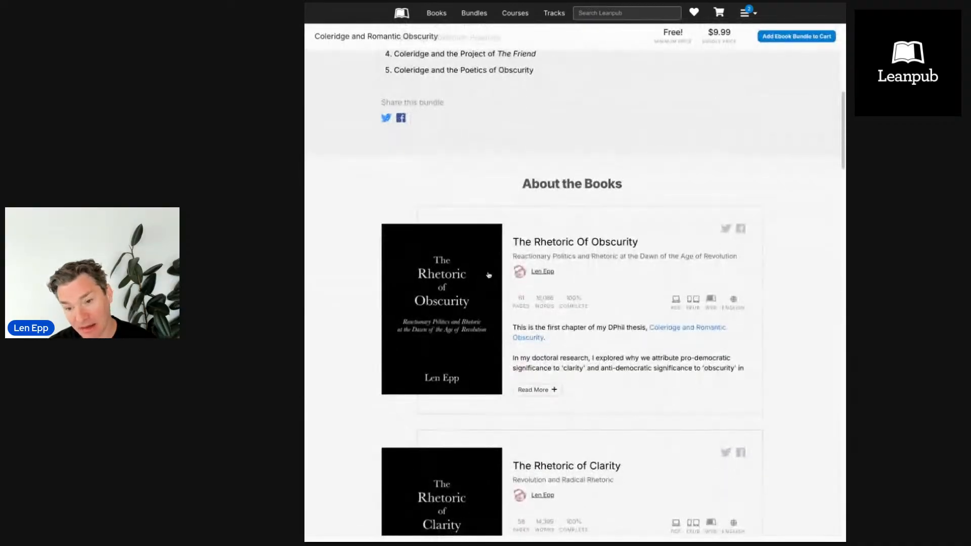
{"action": "scroll", "coordinate": [498, 276], "scroll_direction": "down", "scroll_amount": 2}
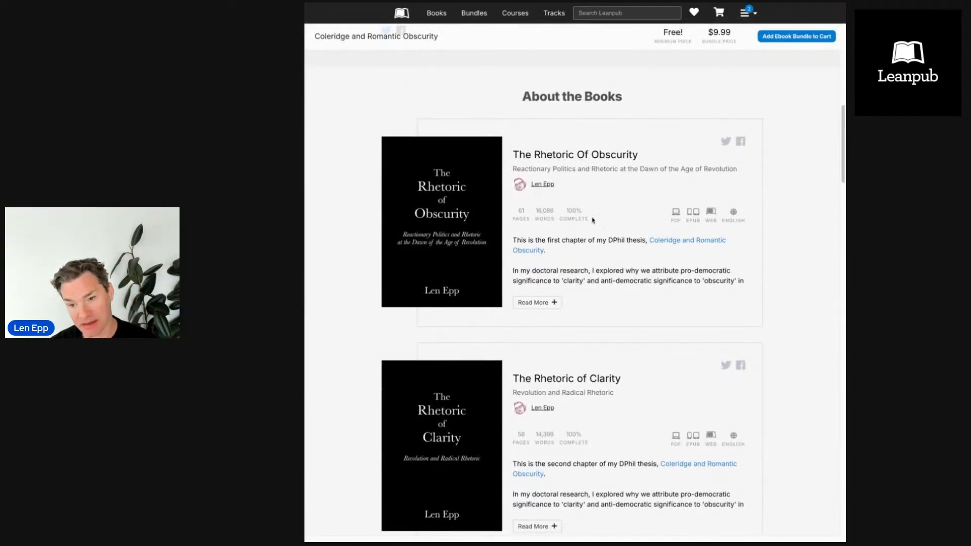
{"action": "scroll", "coordinate": [518, 213], "scroll_direction": "down", "scroll_amount": 2}
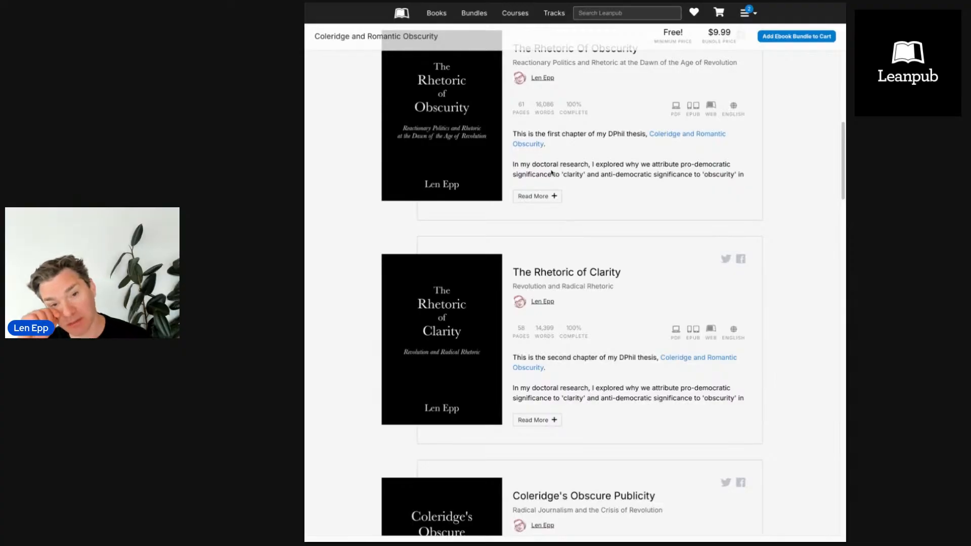
{"action": "scroll", "coordinate": [528, 167], "scroll_direction": "up", "scroll_amount": 4}
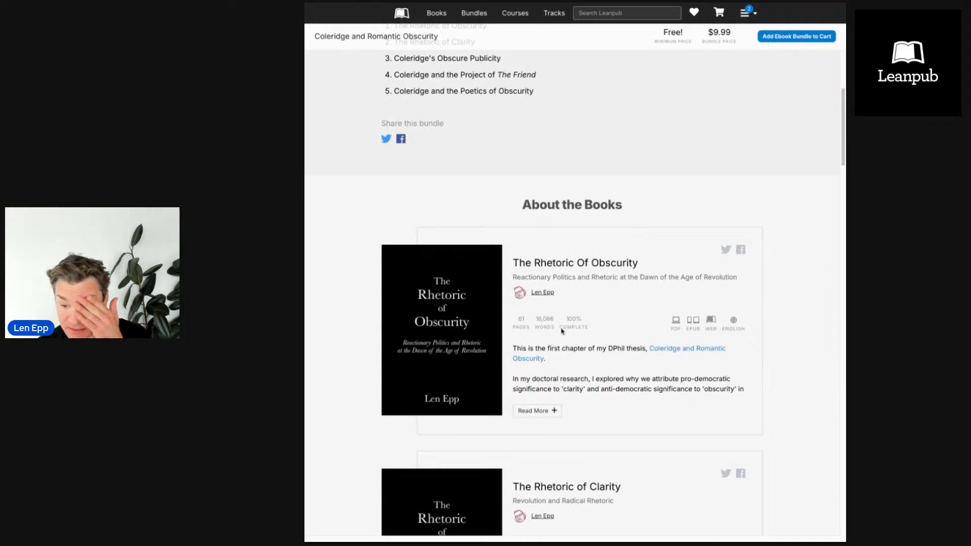
{"action": "scroll", "coordinate": [566, 283], "scroll_direction": "up", "scroll_amount": 8}
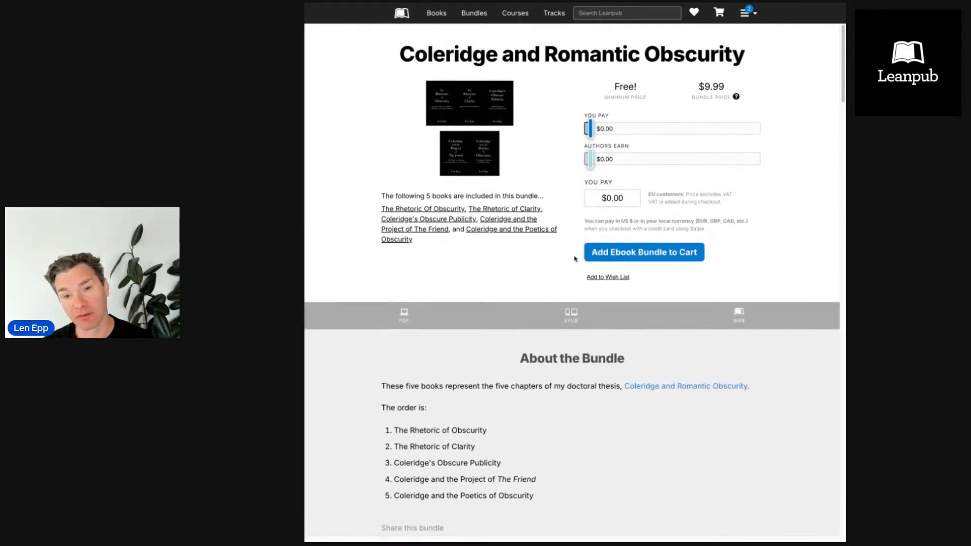
- Open the Leanpub store's listing of bundles
{"action": "left_click", "coordinate": [467, 14]}
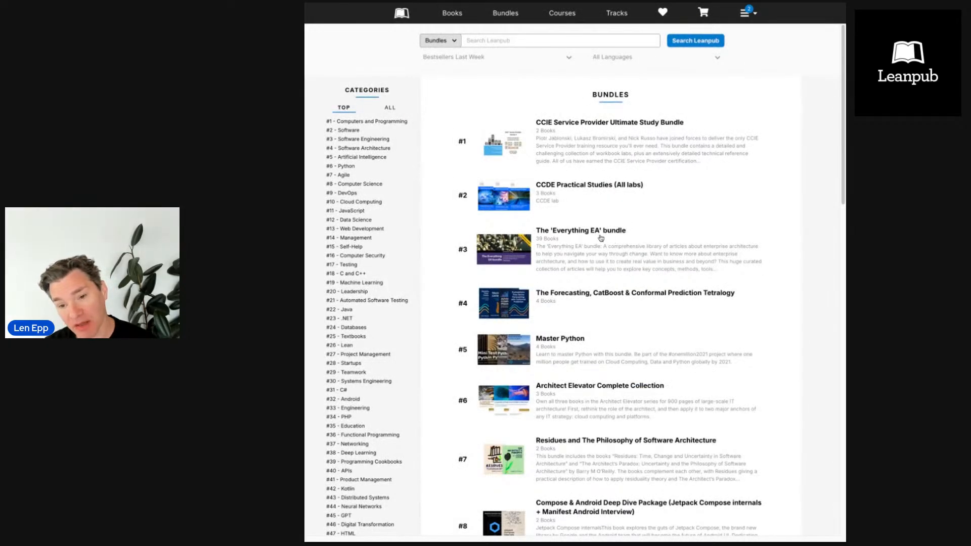